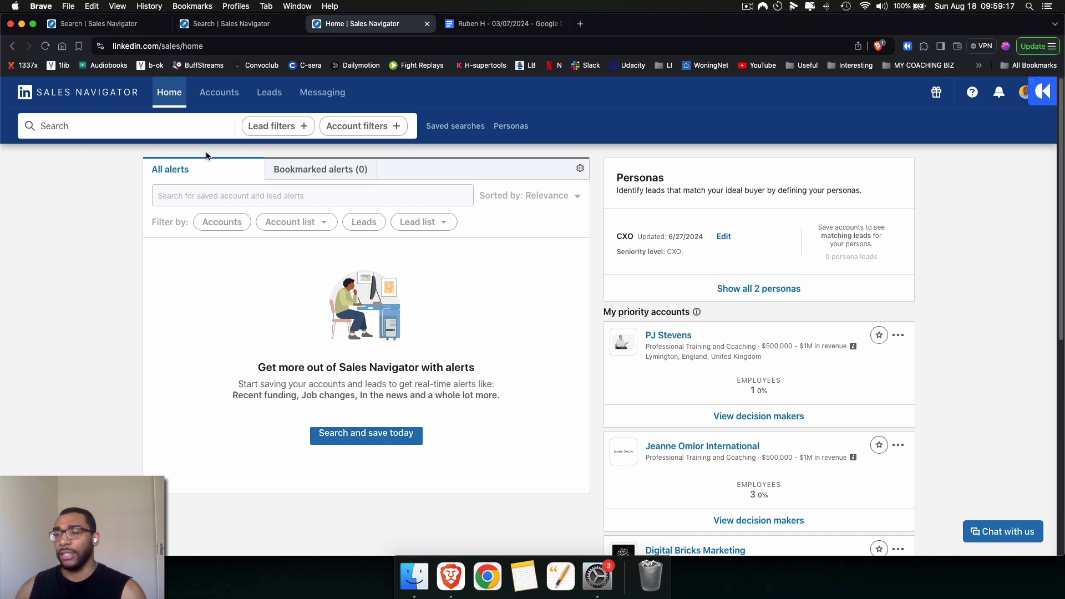
# Open the lead search filters and examine the filter categories available for accounts and for leads
pyautogui.click(289, 133)
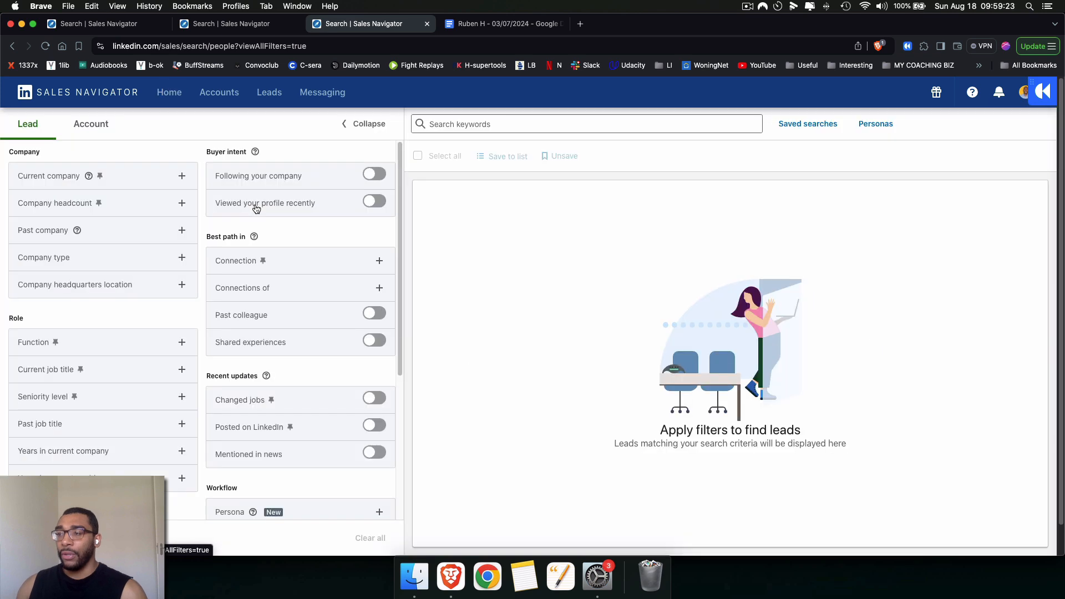
pyautogui.click(94, 126)
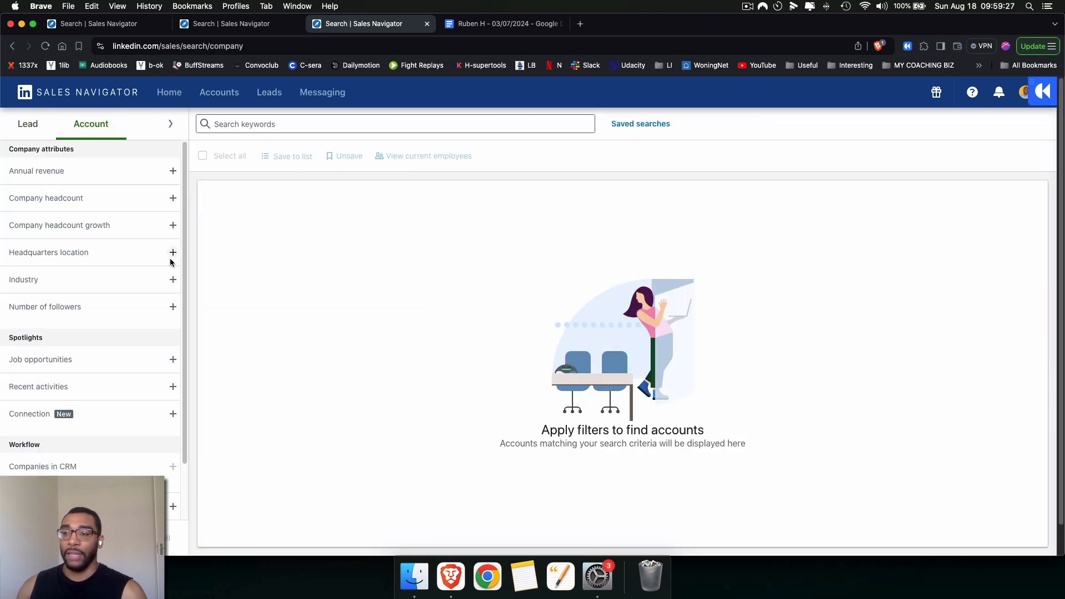
pyautogui.scroll(-1, 153, 266)
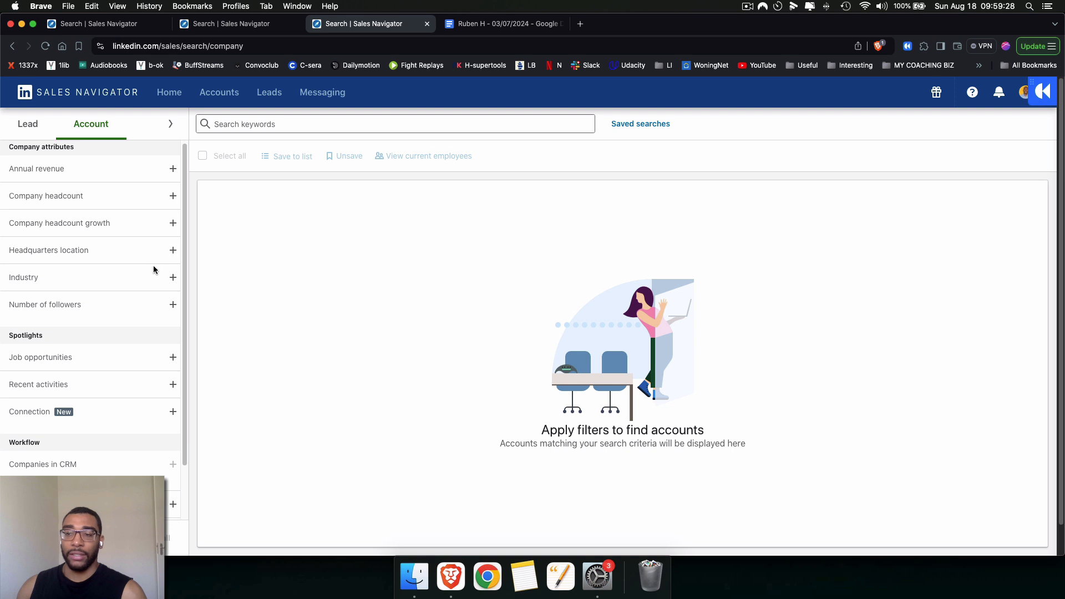
pyautogui.click(28, 124)
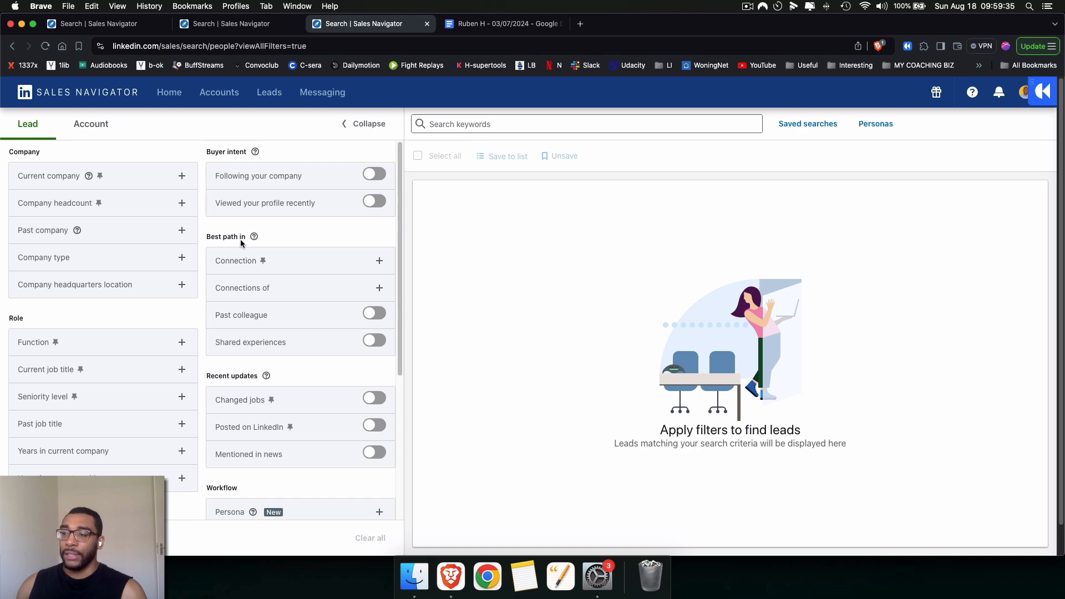
pyautogui.scroll(-5, 237, 440)
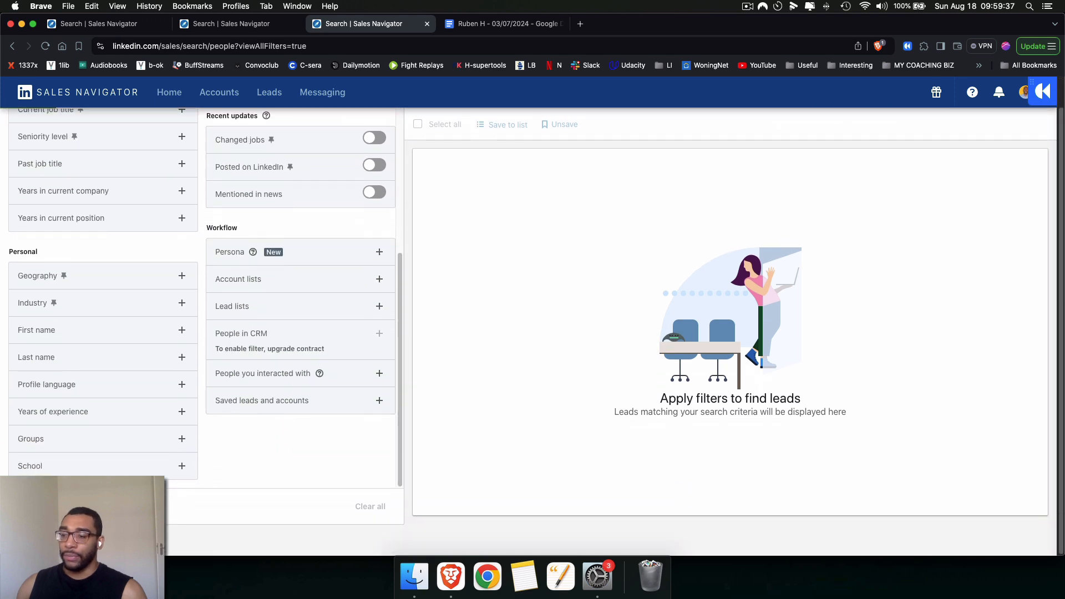
pyautogui.scroll(1, 290, 479)
pyautogui.scroll(-1, 184, 304)
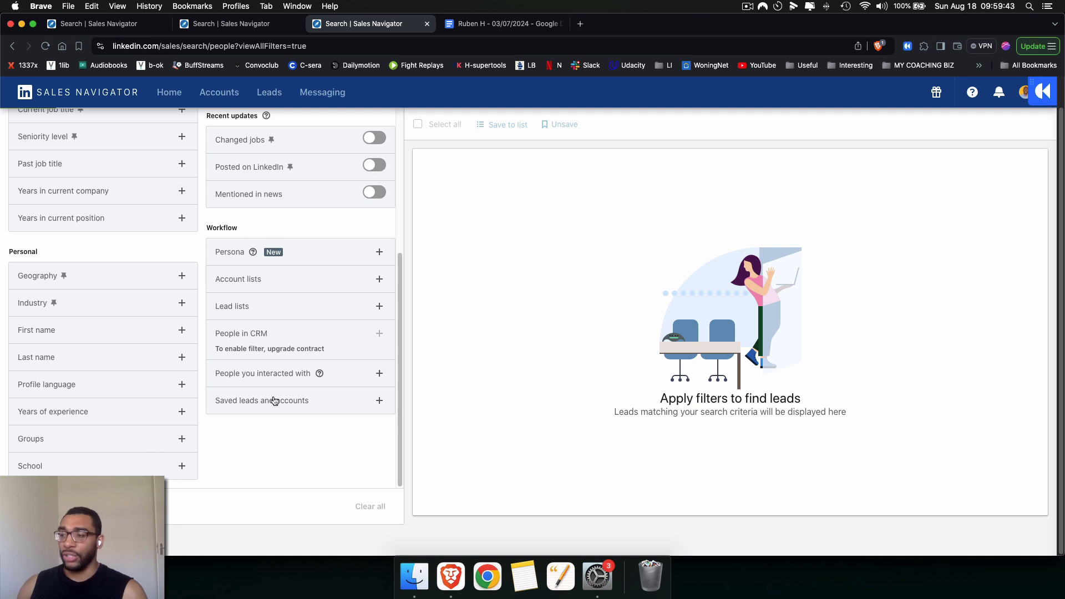
pyautogui.scroll(5, 209, 388)
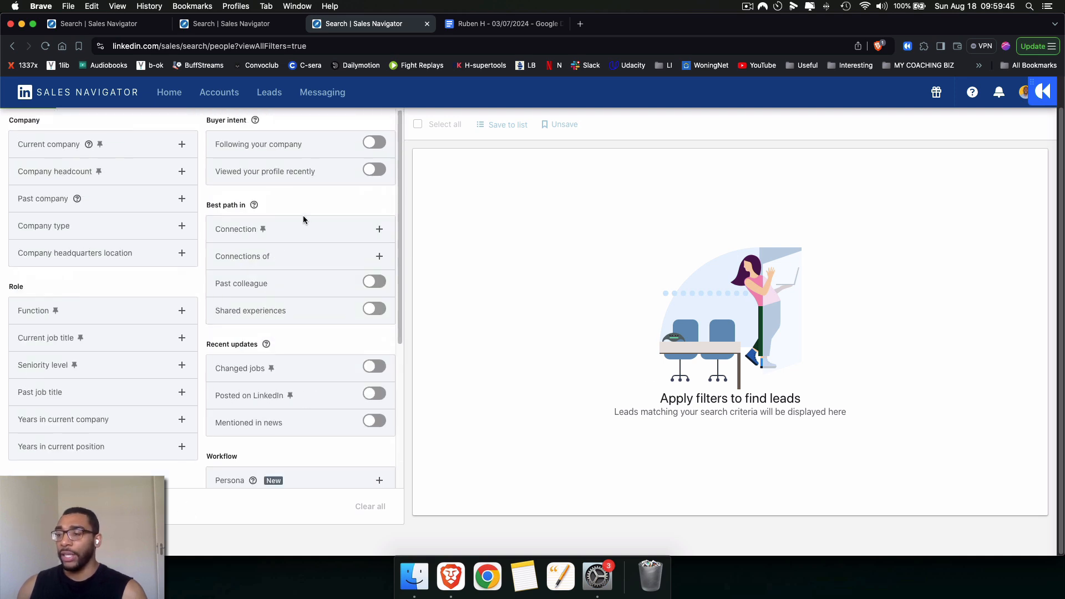
pyautogui.scroll(1, 311, 299)
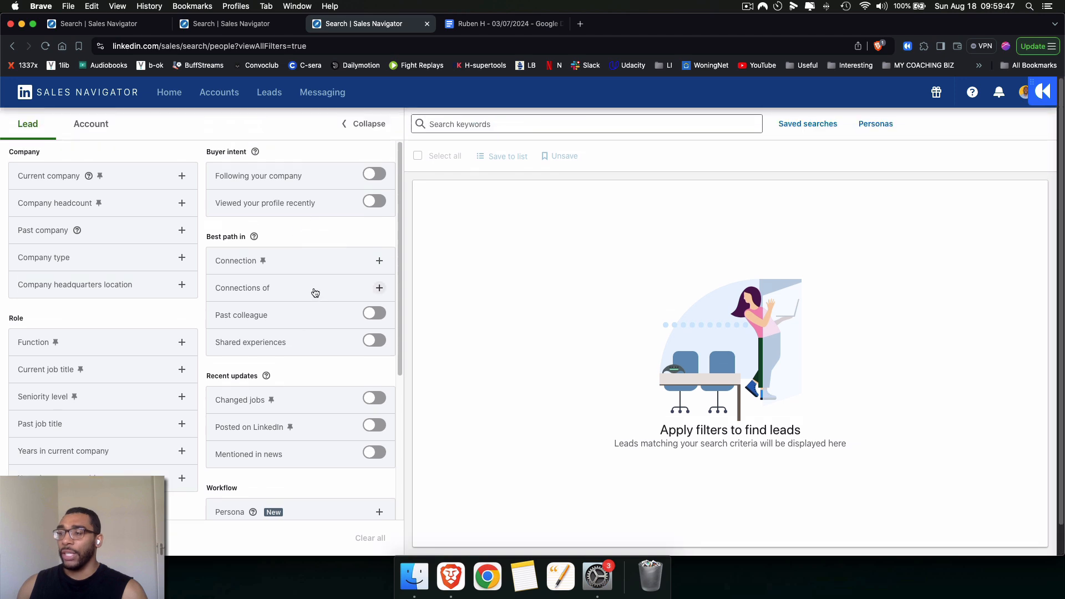
# Filter leads to people who viewed your profile recently and are 2nd degree or 3rd+ degree connections
pyautogui.click(373, 202)
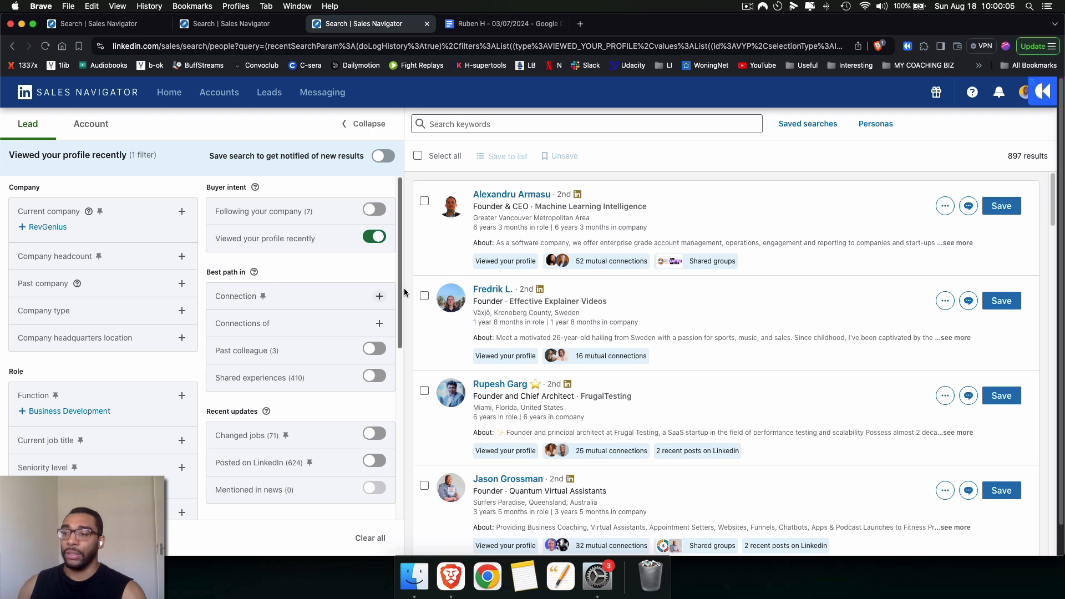
pyautogui.click(377, 293)
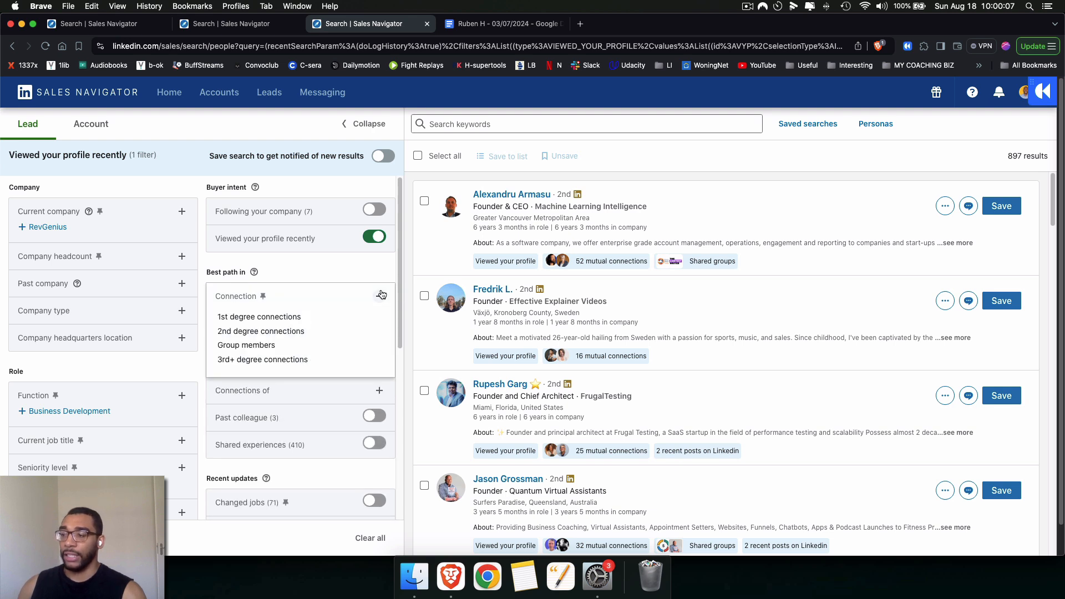
pyautogui.click(264, 331)
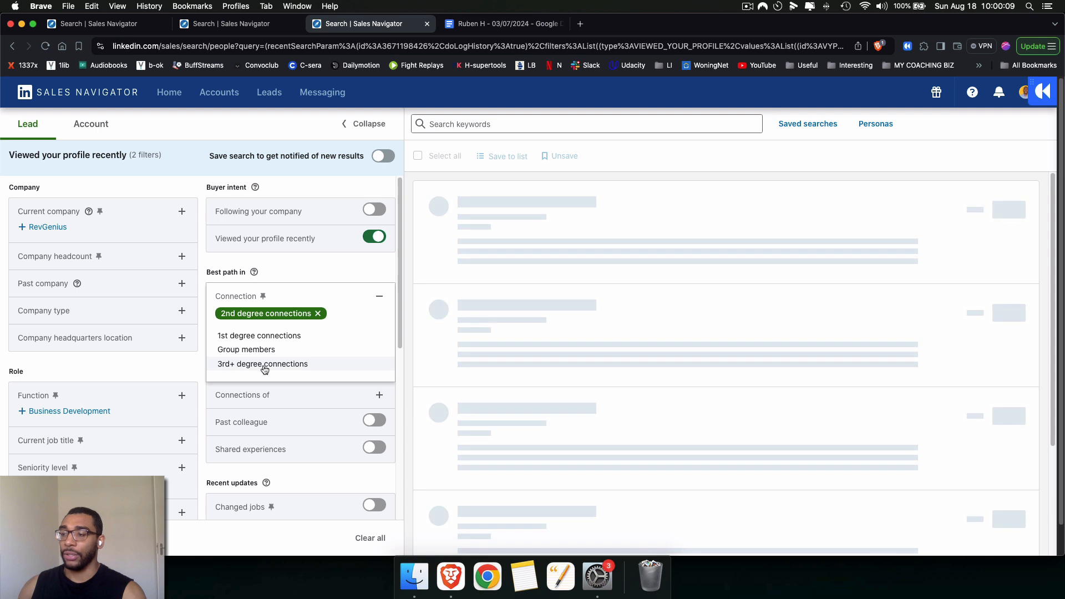
pyautogui.click(263, 364)
pyautogui.click(379, 297)
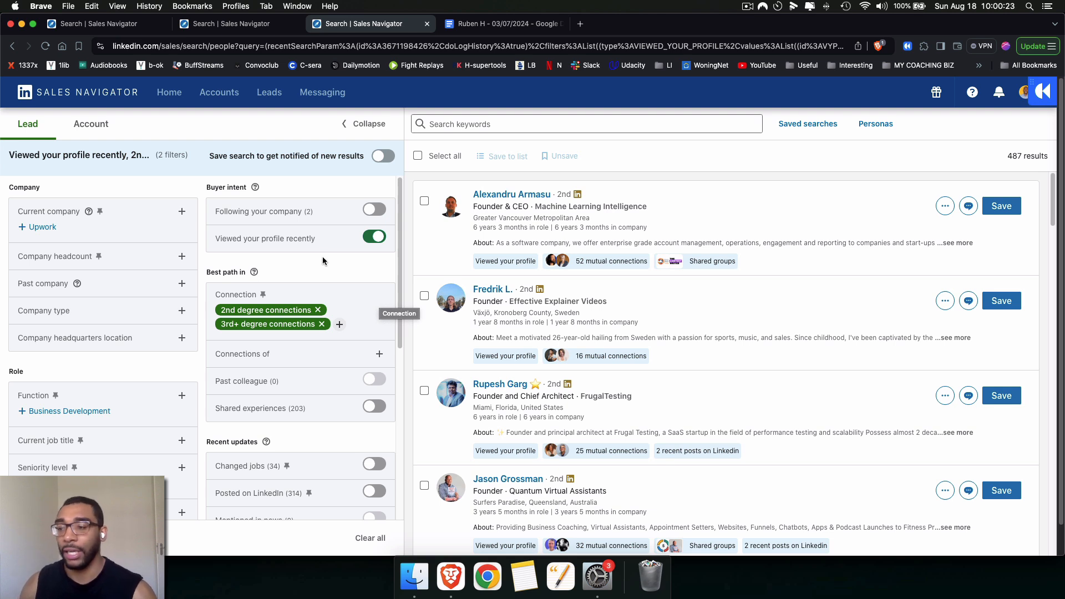
# Search the current job title filter for "ghost" and include the title Writer
pyautogui.scroll(-3, 250, 293)
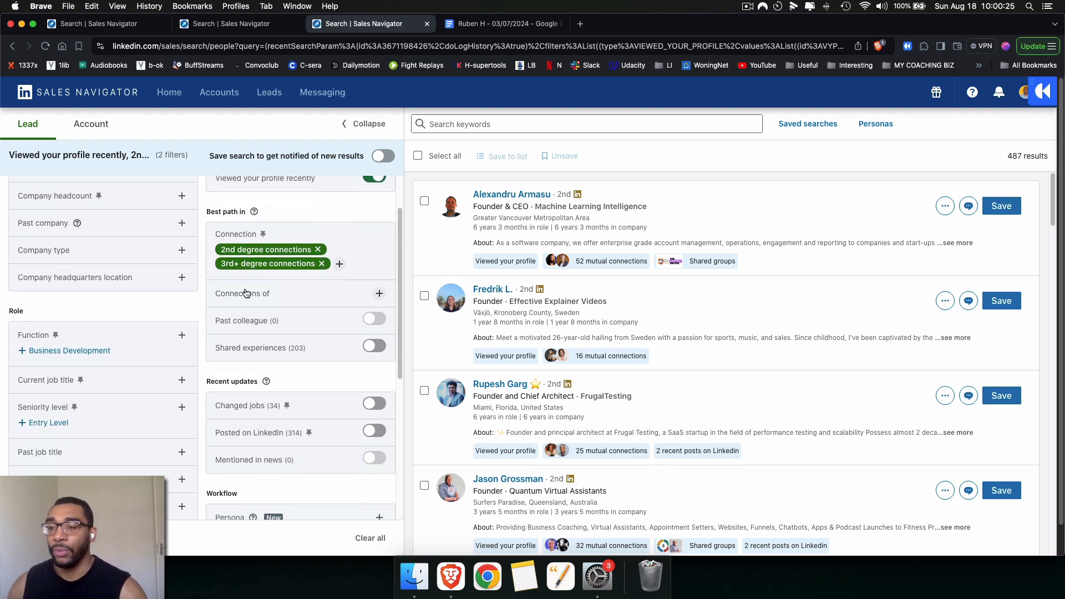
pyautogui.scroll(3, 169, 305)
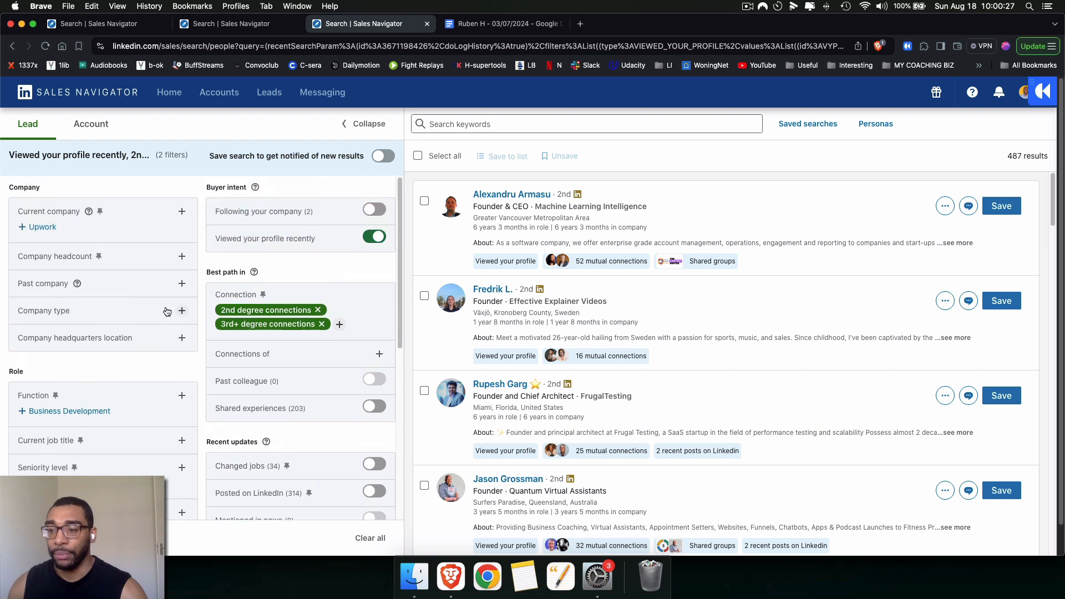
pyautogui.scroll(-4, 165, 312)
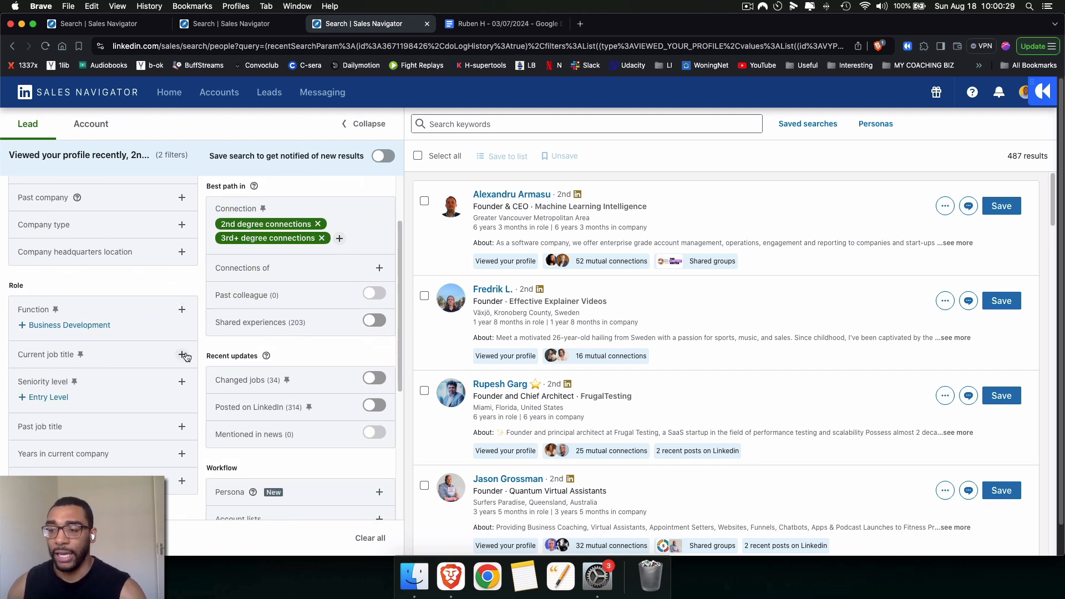
pyautogui.scroll(-1, 184, 358)
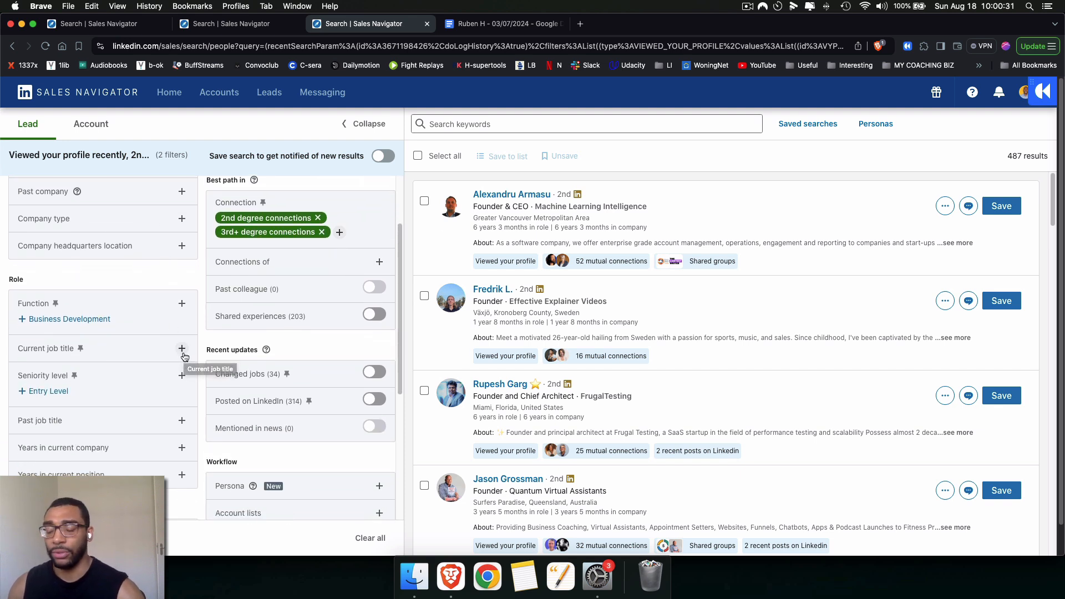
pyautogui.click(182, 348)
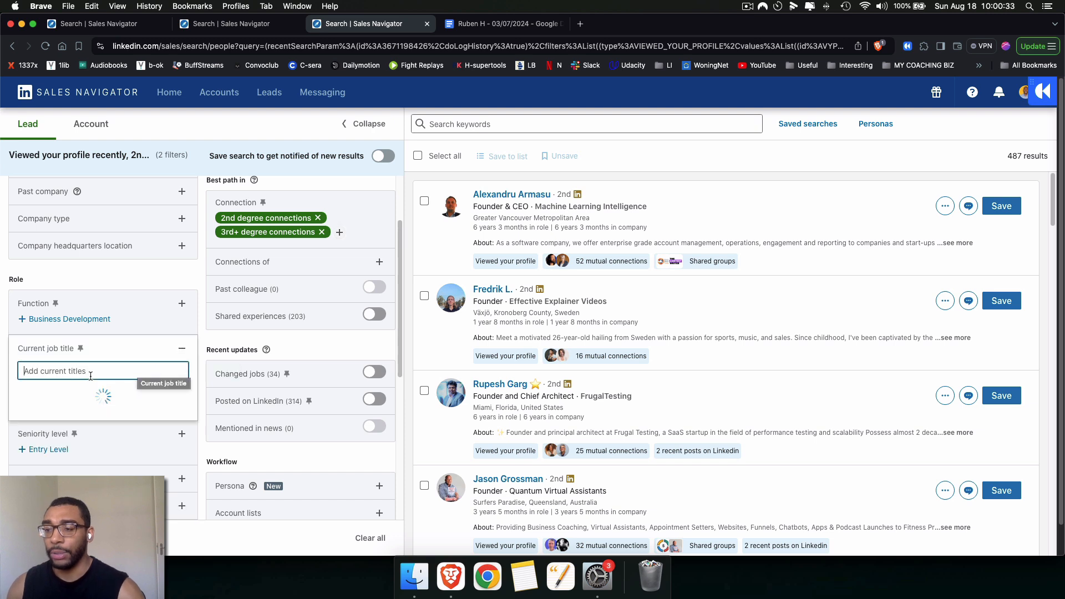
pyautogui.write('ggrow')
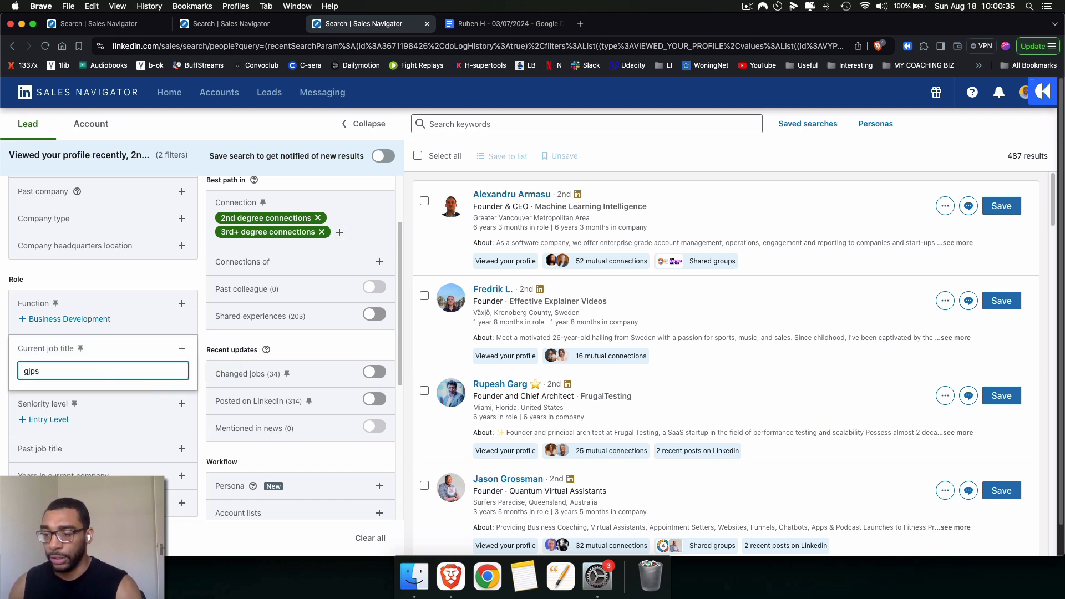
pyautogui.press('super+a')
pyautogui.write('ghoast')
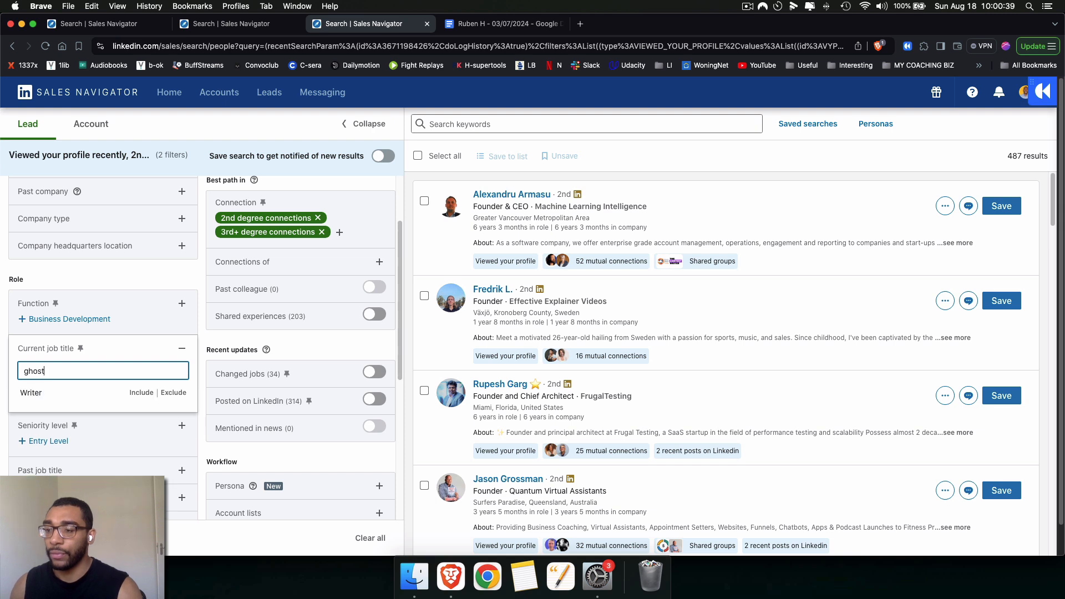
pyautogui.click(141, 393)
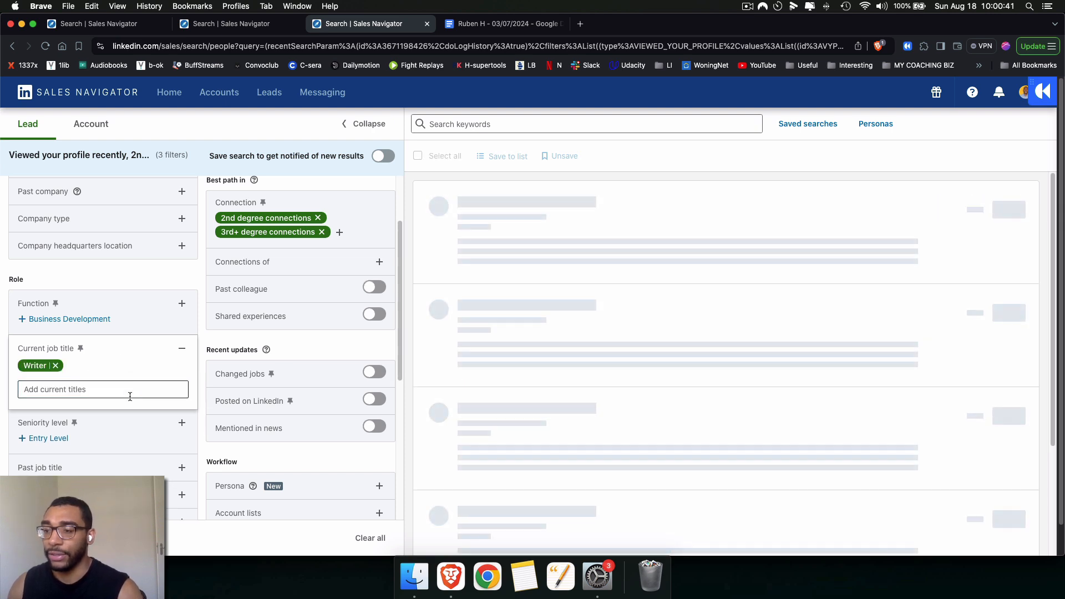
# Include Brand Specialist and the custom title "brand expert" in the current job title filter
pyautogui.write('brand')
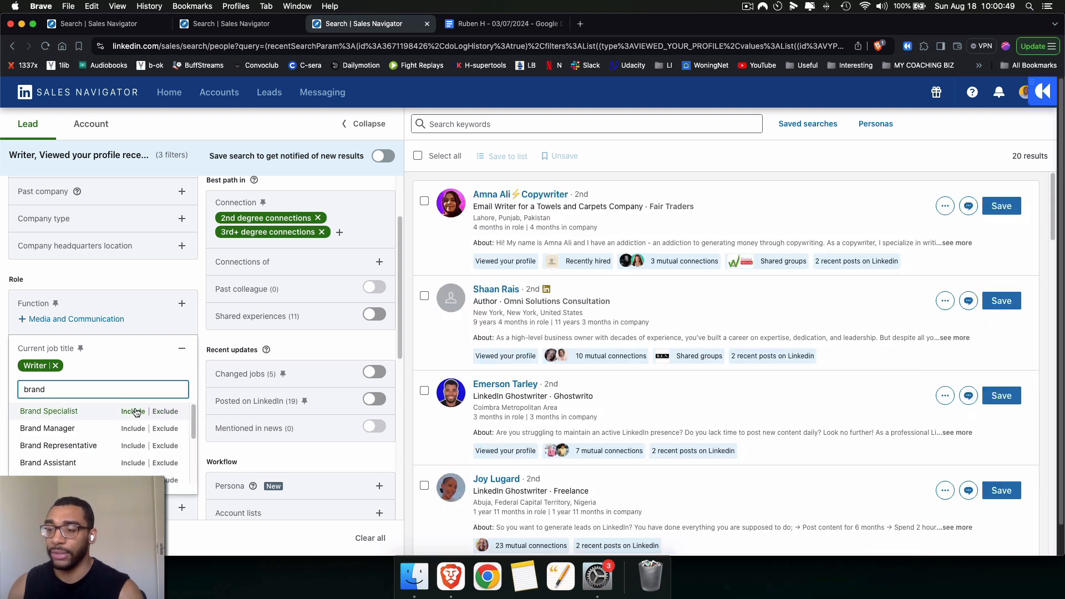
pyautogui.click(133, 411)
pyautogui.click(109, 390)
pyautogui.write('brand e')
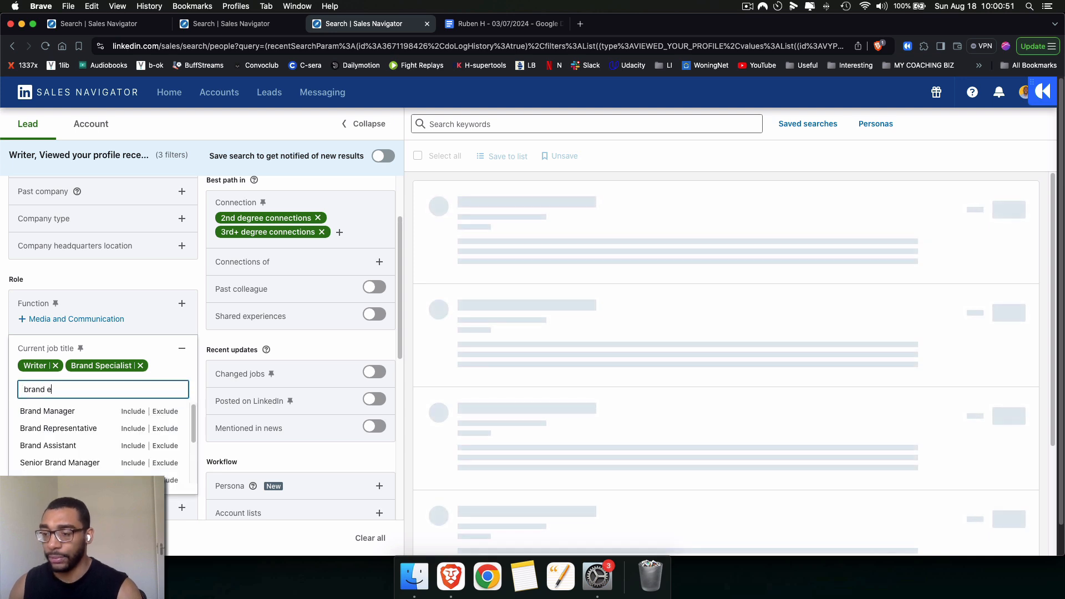
pyautogui.write('xpert')
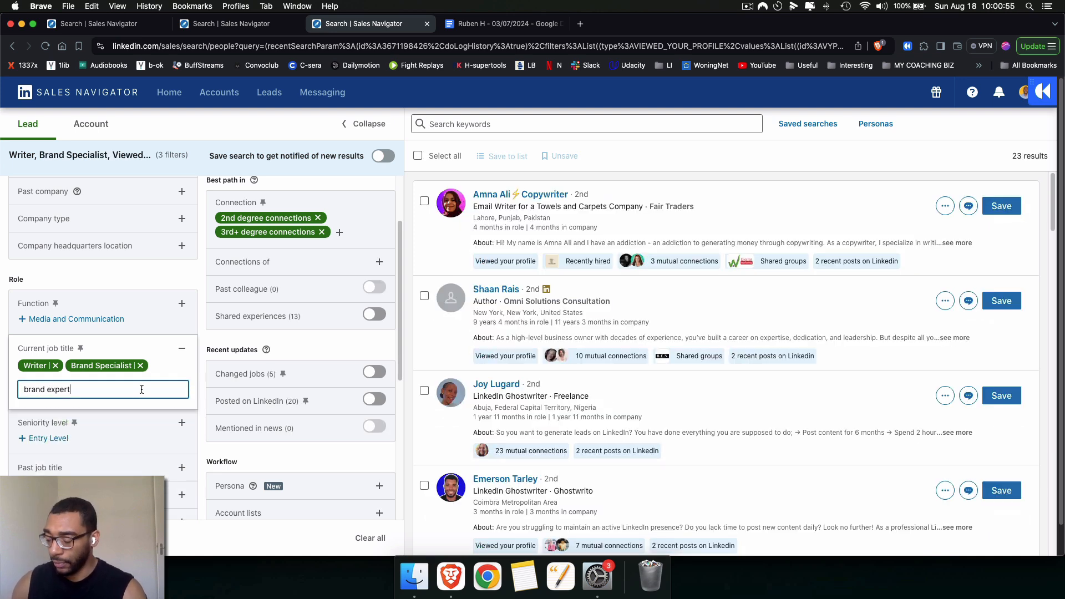
pyautogui.press('Return')
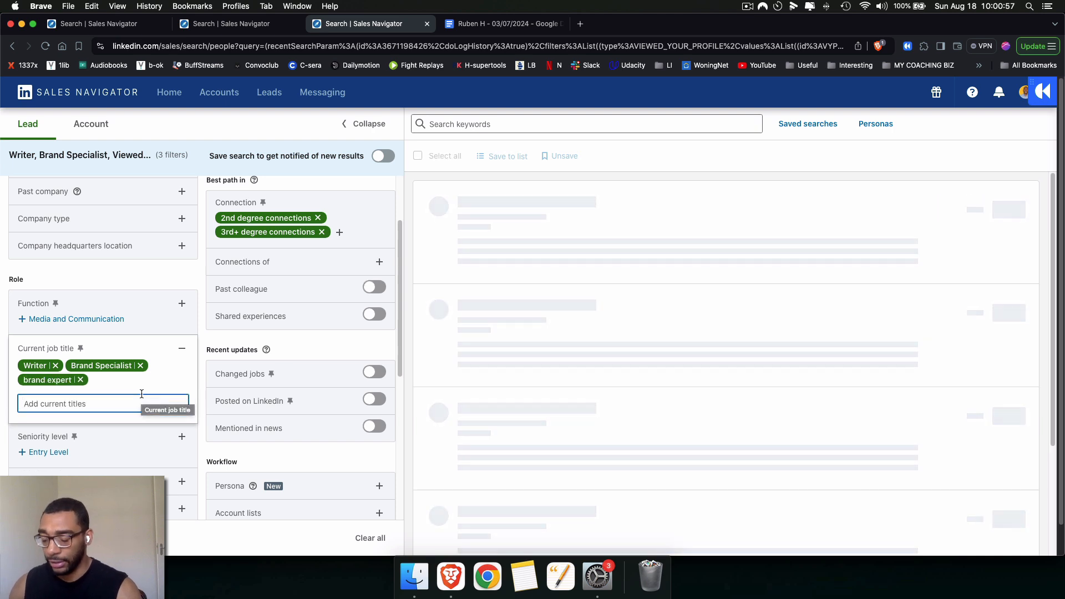
# Add "personal brand" as another custom title in the current job title filter and collapse the filter
pyautogui.write('br')
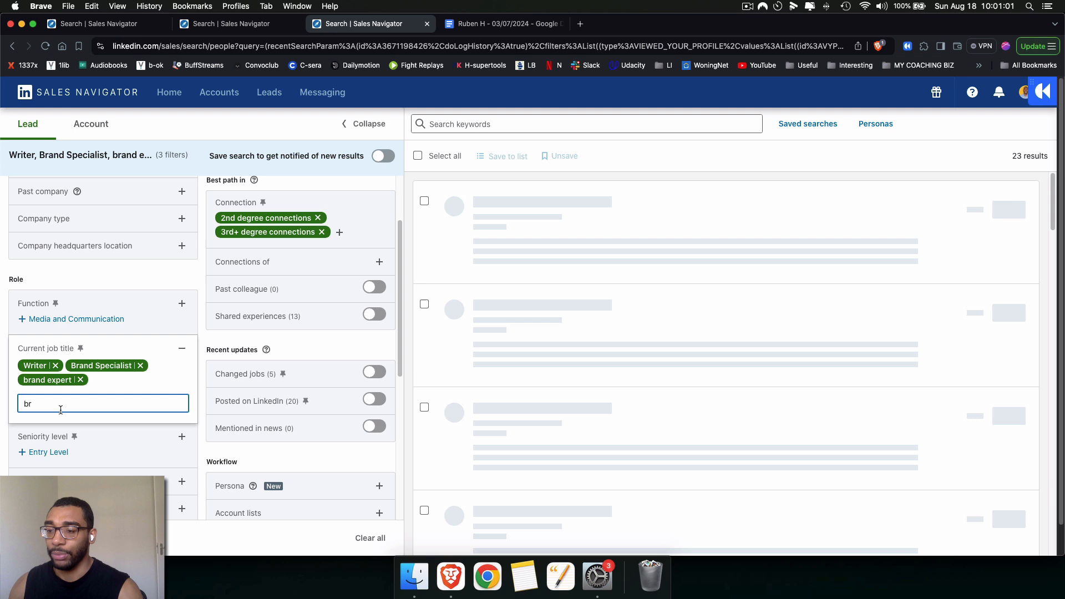
pyautogui.doubleClick(27, 404)
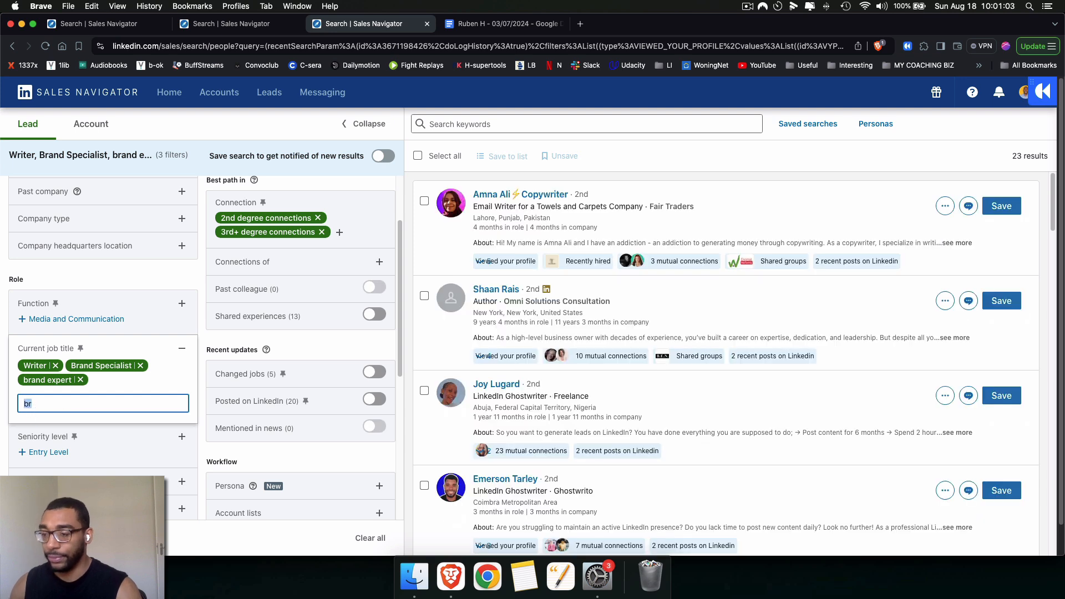
pyautogui.write('sonal brand')
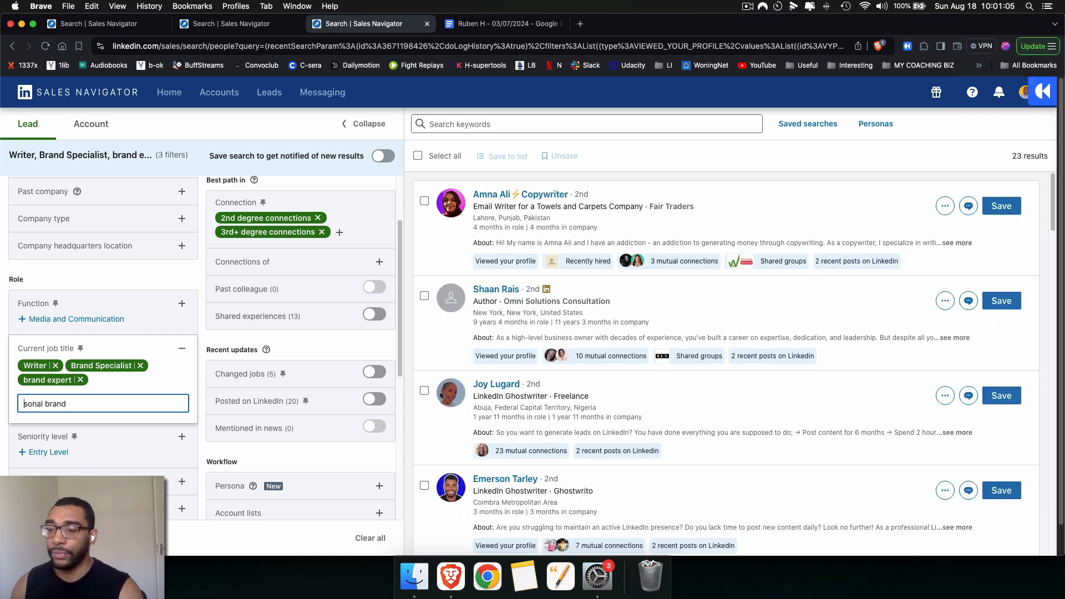
pyautogui.write('per')
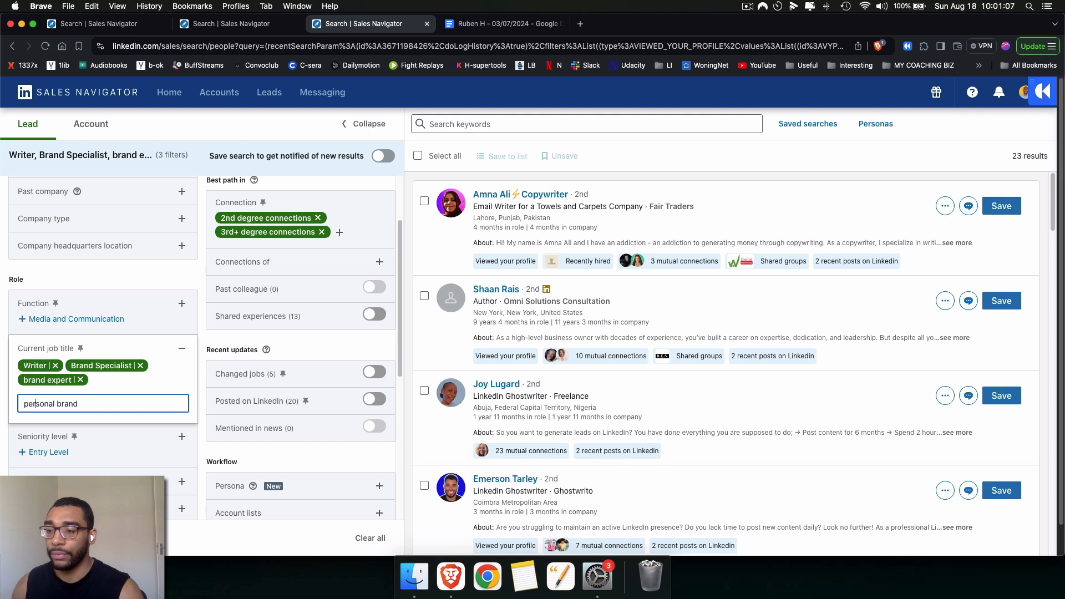
pyautogui.press('Return')
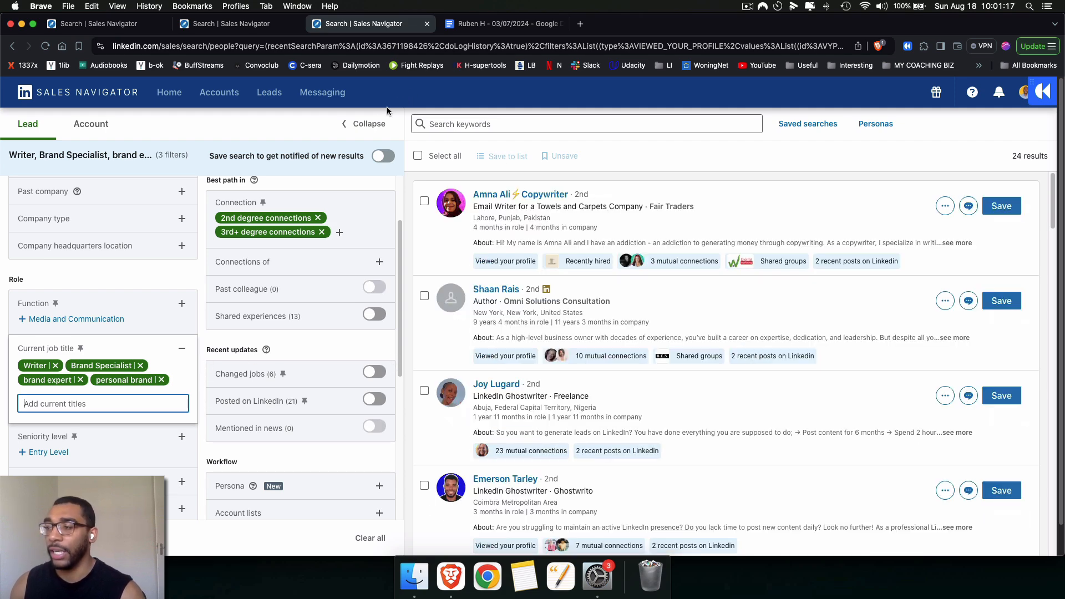
pyautogui.scroll(-1, 225, 386)
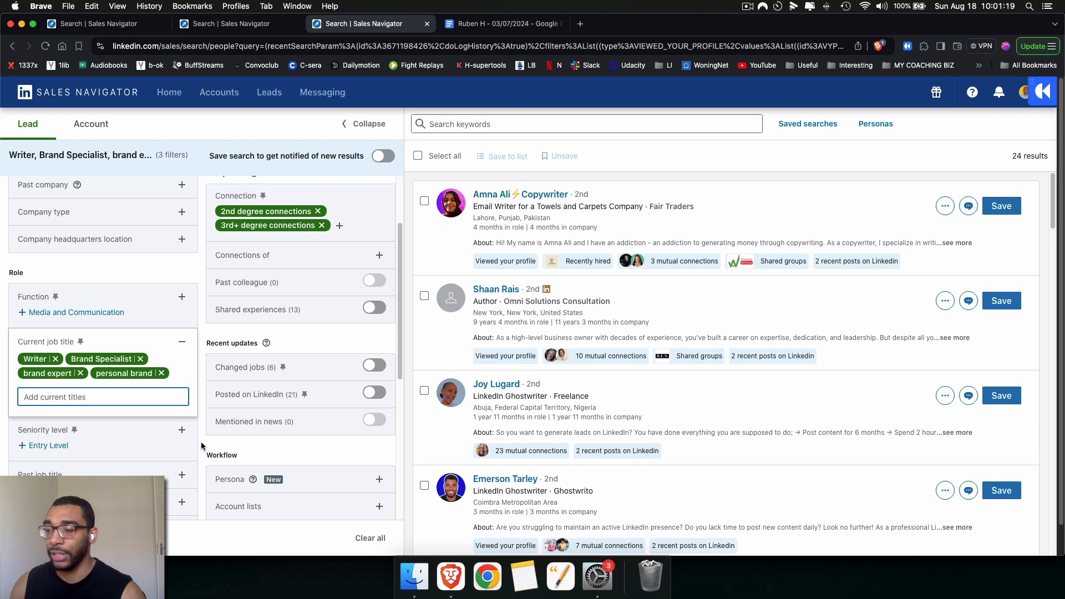
pyautogui.click(141, 341)
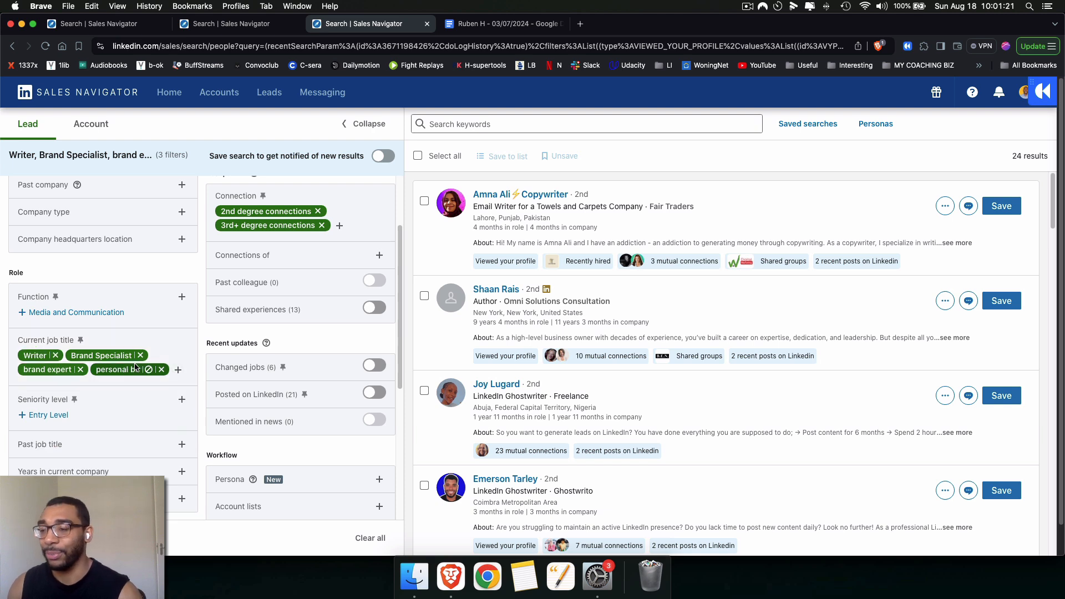
# Include United Kingdom and North America in the geography filter, and collapse the filter
pyautogui.scroll(-5, 135, 366)
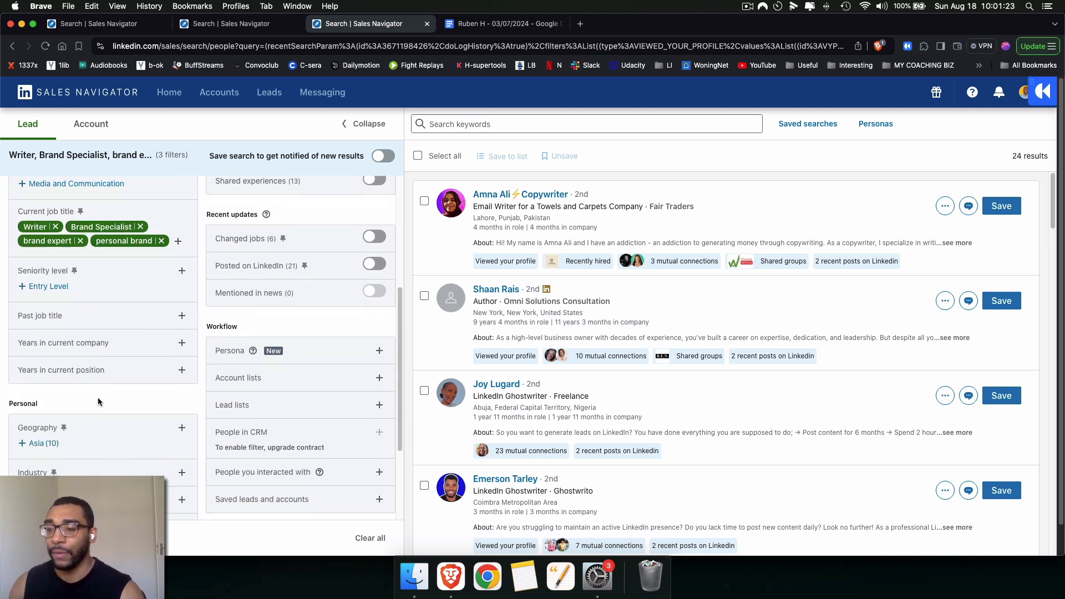
pyautogui.click(178, 371)
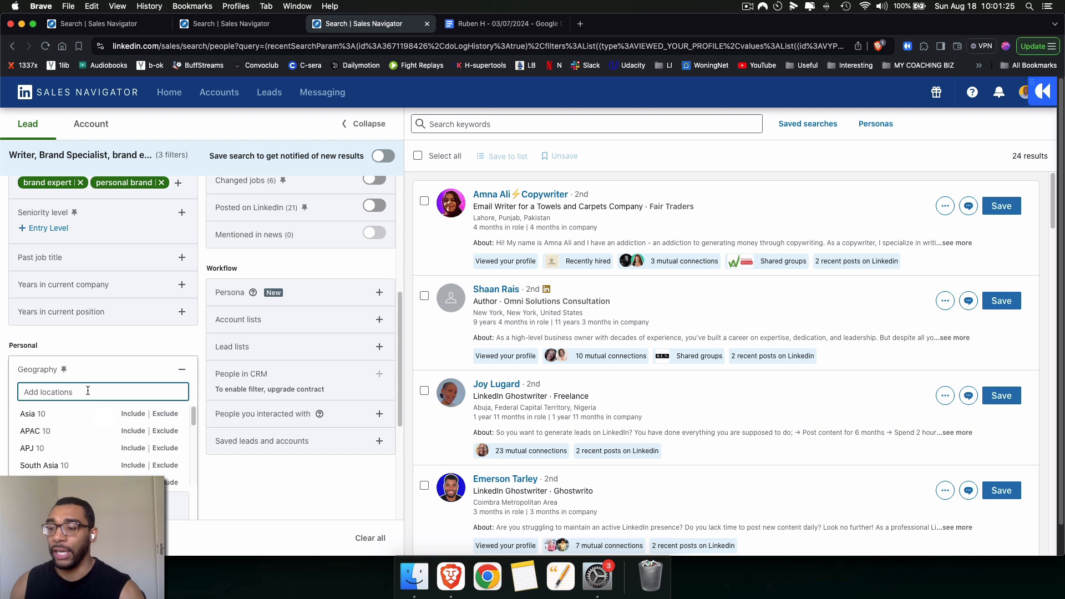
pyautogui.write('unite')
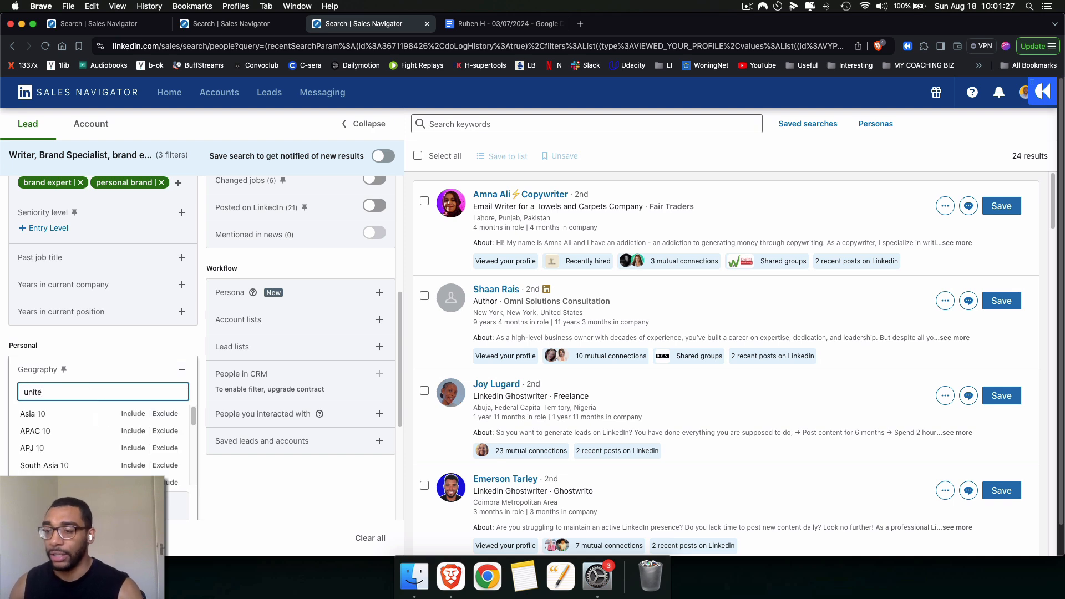
pyautogui.write('d')
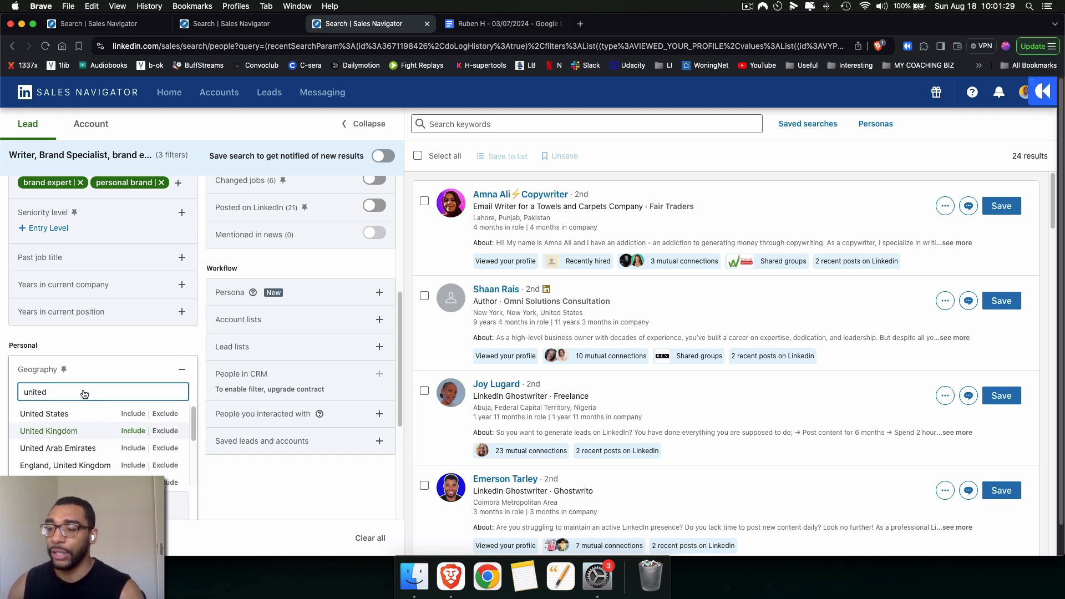
pyautogui.press('Return')
pyautogui.write('nort')
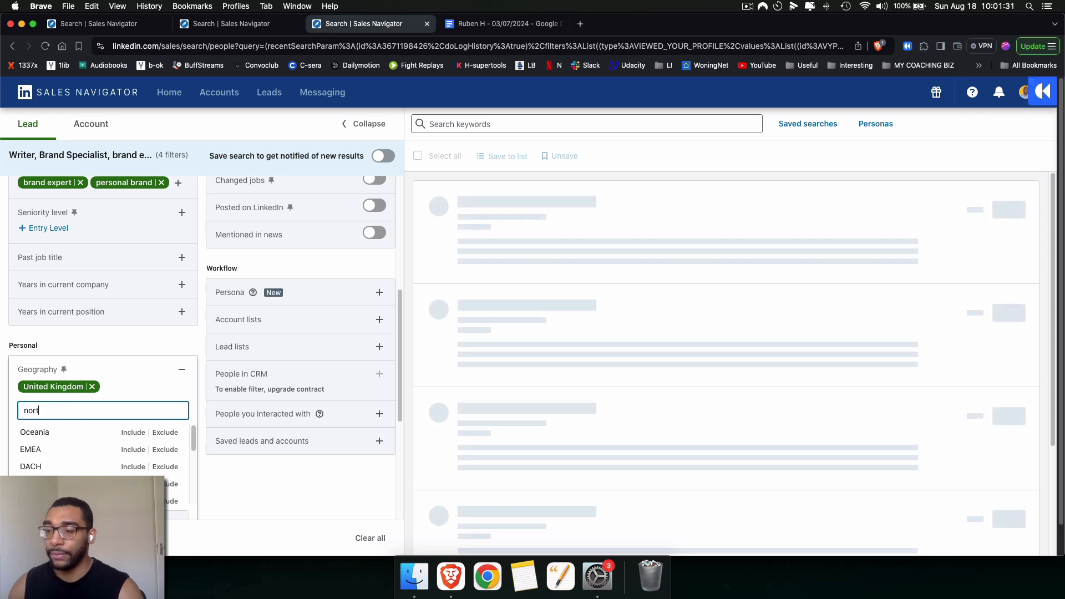
pyautogui.write('h am')
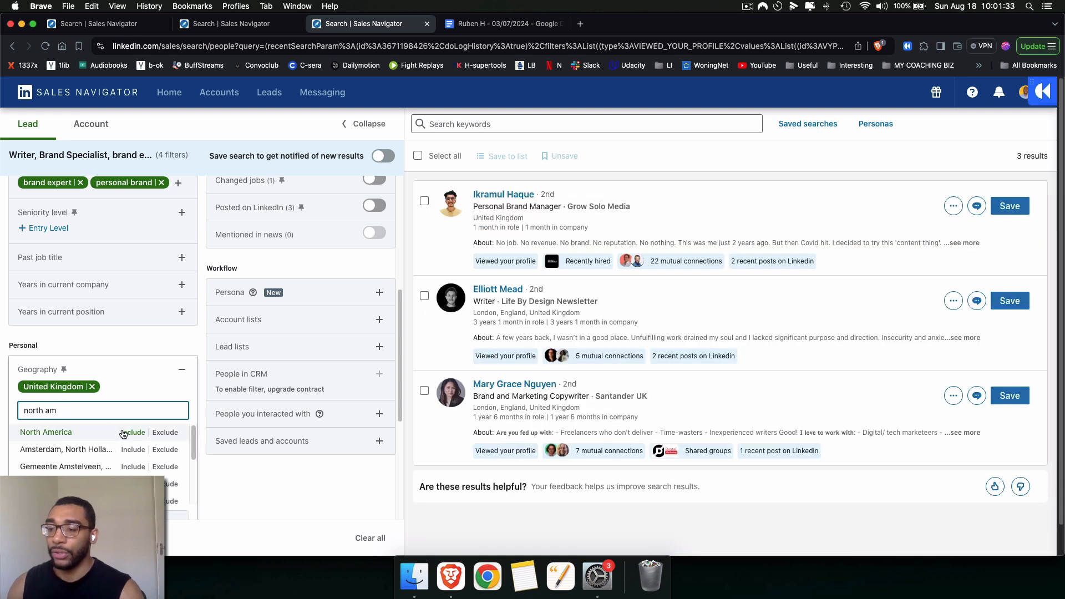
pyautogui.click(123, 433)
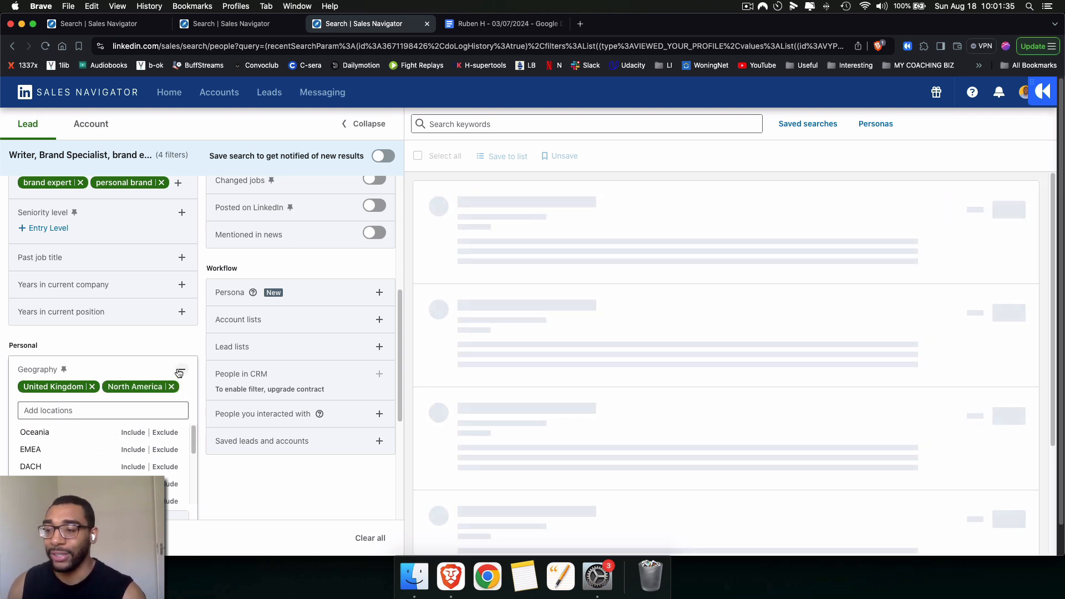
pyautogui.click(178, 369)
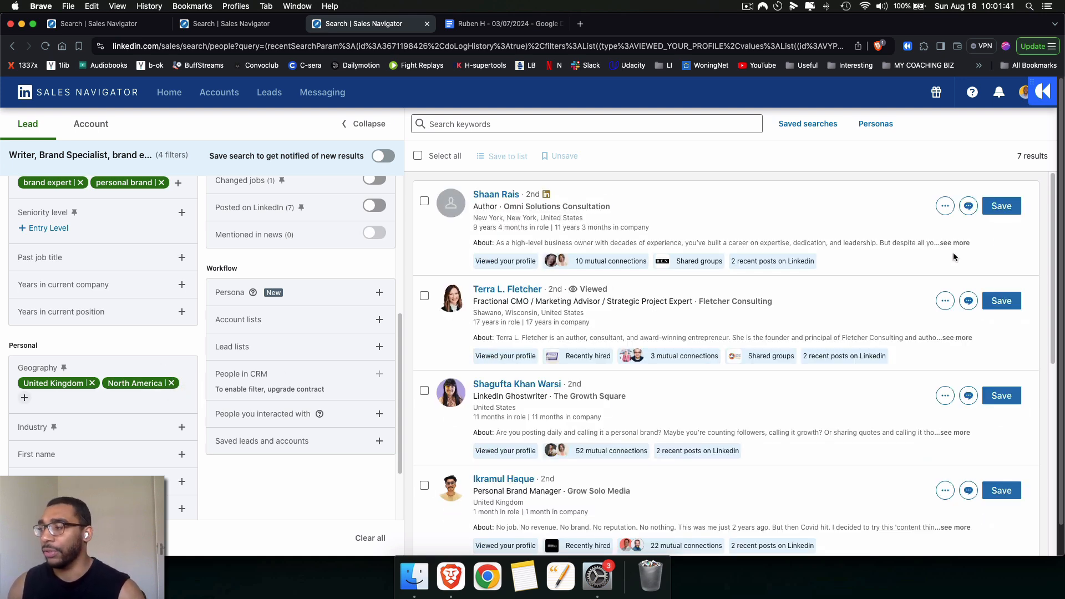
# Change the connection filter to 1st degree connections only, removing 2nd degree and 3rd+ degree connections, and collapse it
pyautogui.scroll(-3, 596, 266)
pyautogui.scroll(-1, 596, 267)
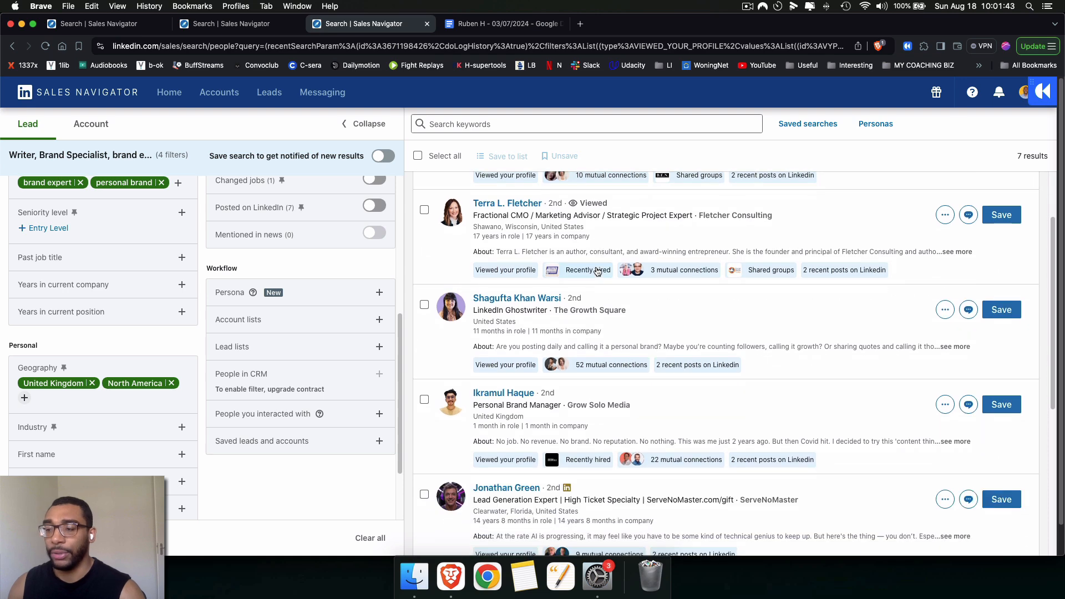
pyautogui.scroll(-10, 596, 270)
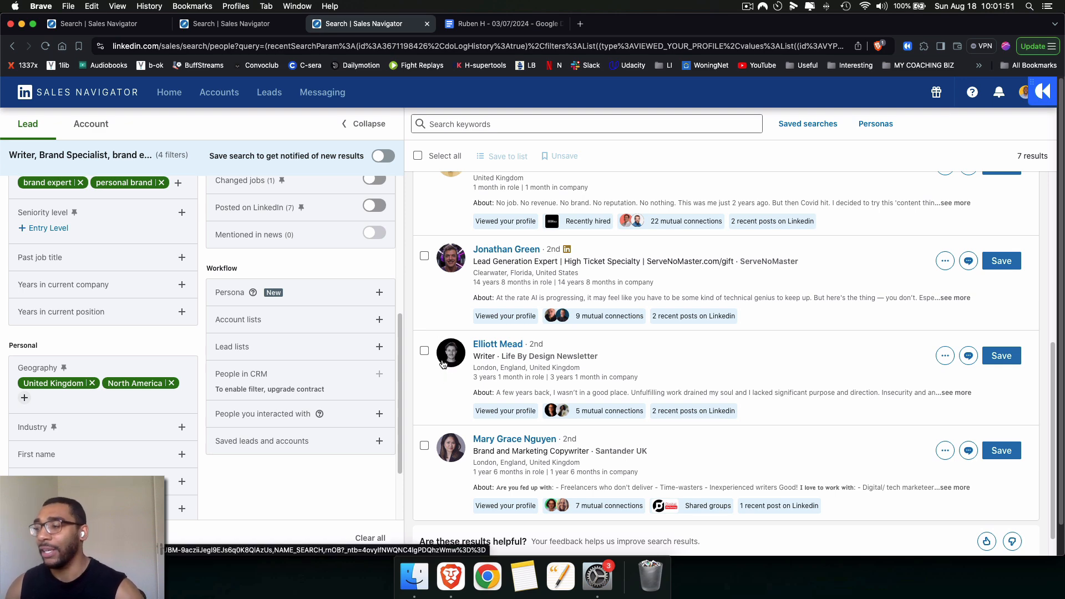
pyautogui.scroll(5, 355, 388)
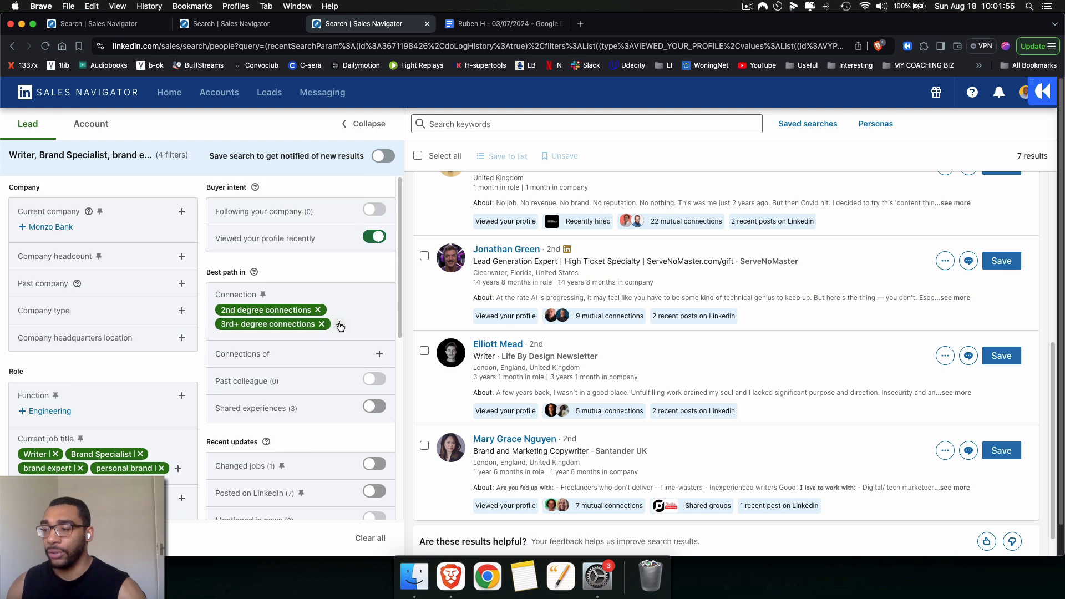
pyautogui.click(340, 325)
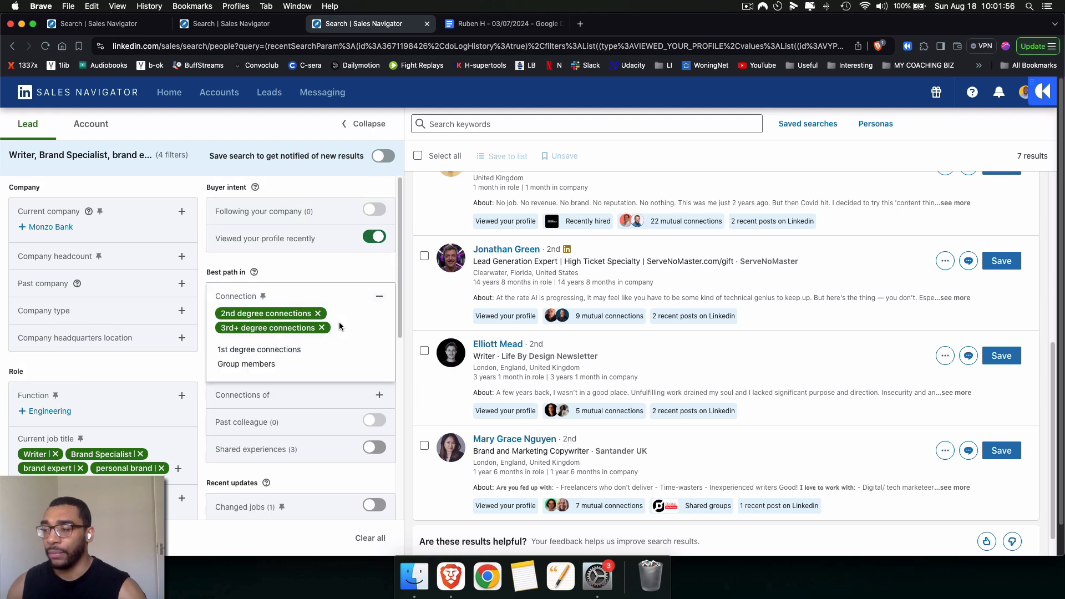
pyautogui.click(267, 350)
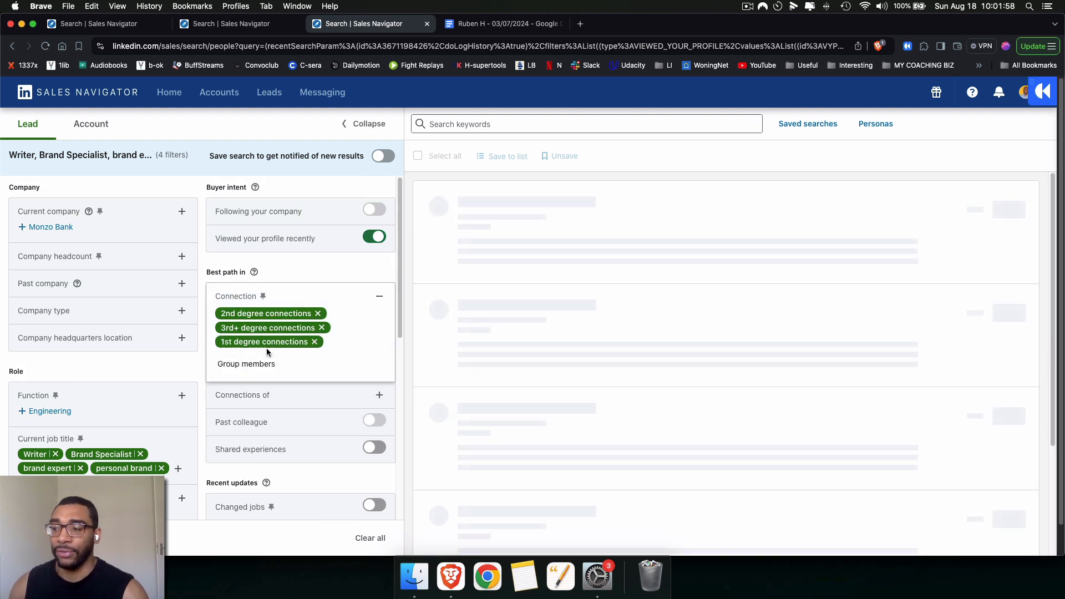
pyautogui.click(319, 314)
pyautogui.click(321, 313)
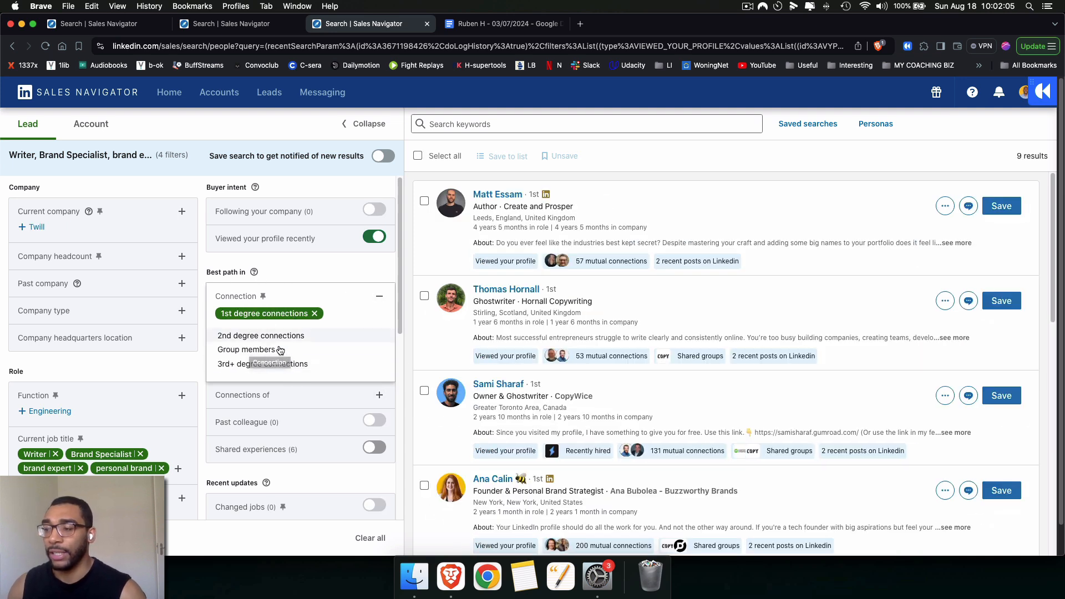
pyautogui.click(380, 297)
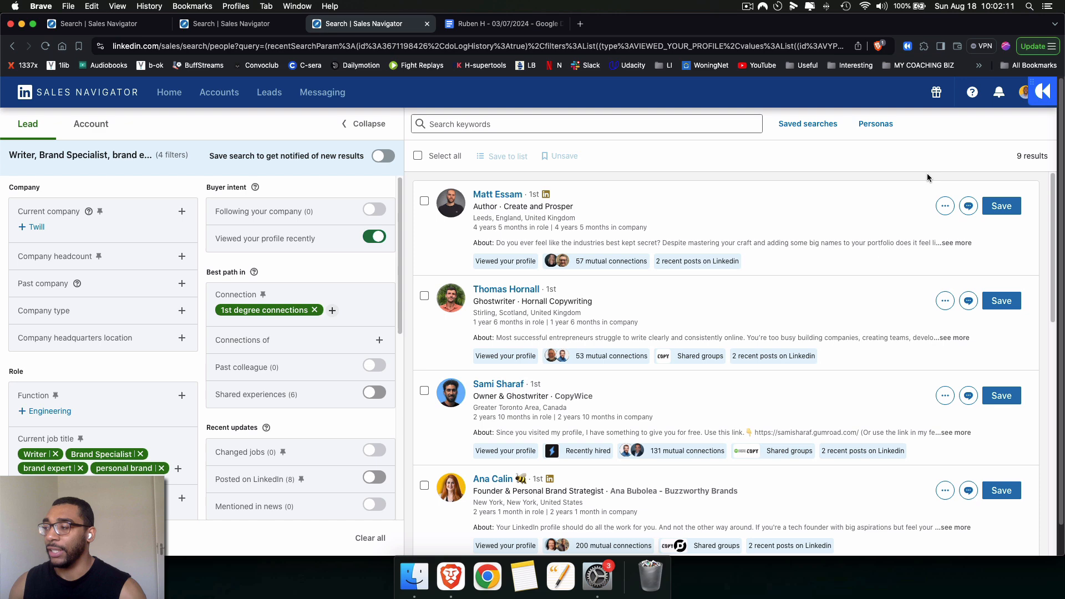
# Review the 1st degree connections in the lead results, checking their job titles, locations and profile-view tags
pyautogui.scroll(-3, 921, 192)
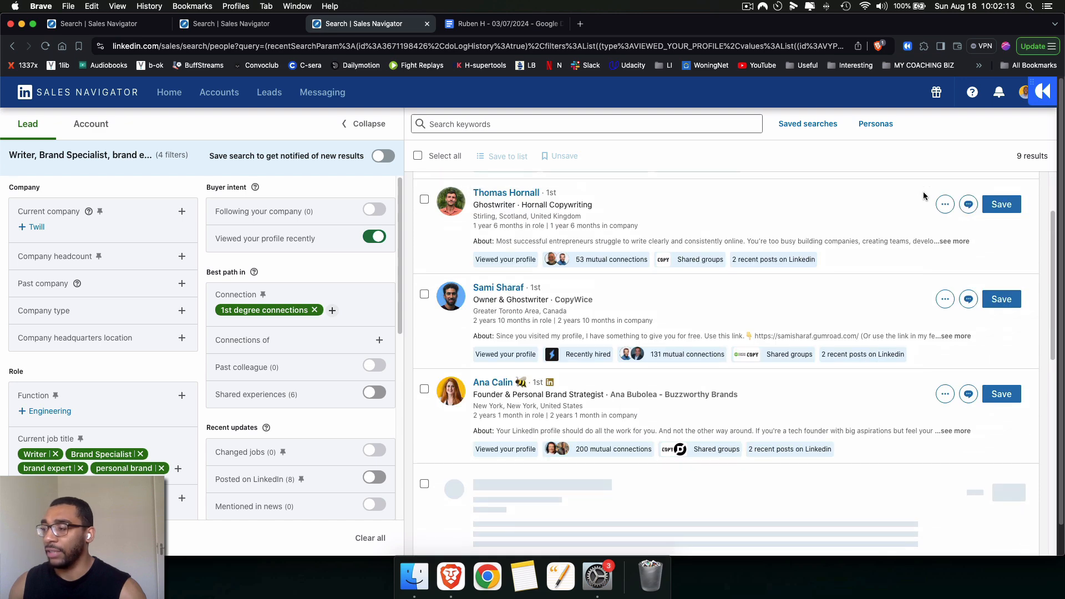
pyautogui.scroll(-4, 888, 235)
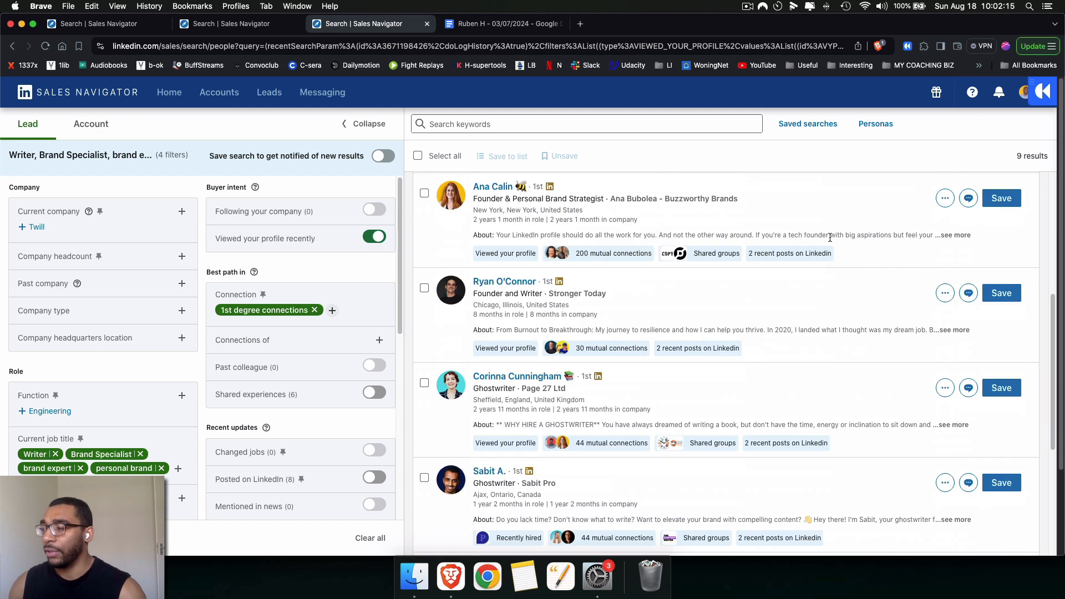
pyautogui.scroll(-5, 829, 237)
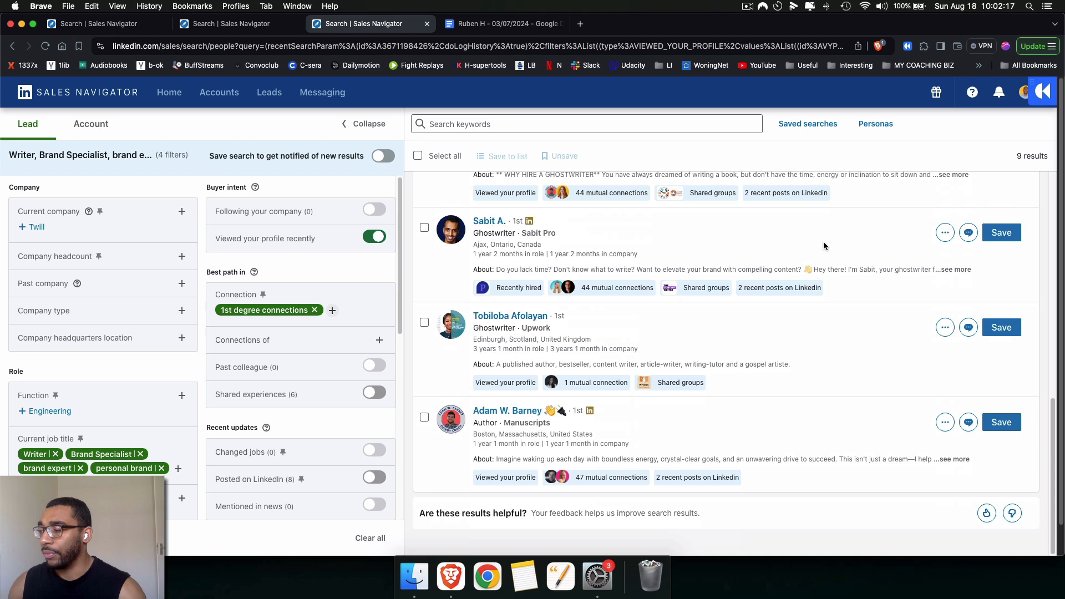
pyautogui.scroll(5, 516, 381)
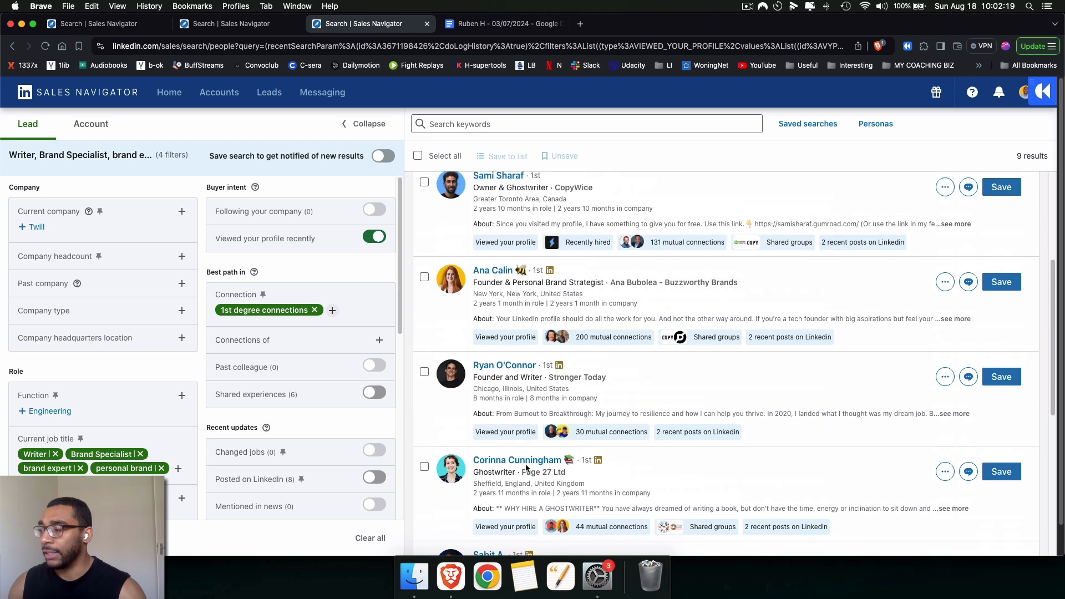
pyautogui.scroll(-3, 513, 355)
pyautogui.scroll(2, 509, 332)
pyautogui.scroll(4, 507, 320)
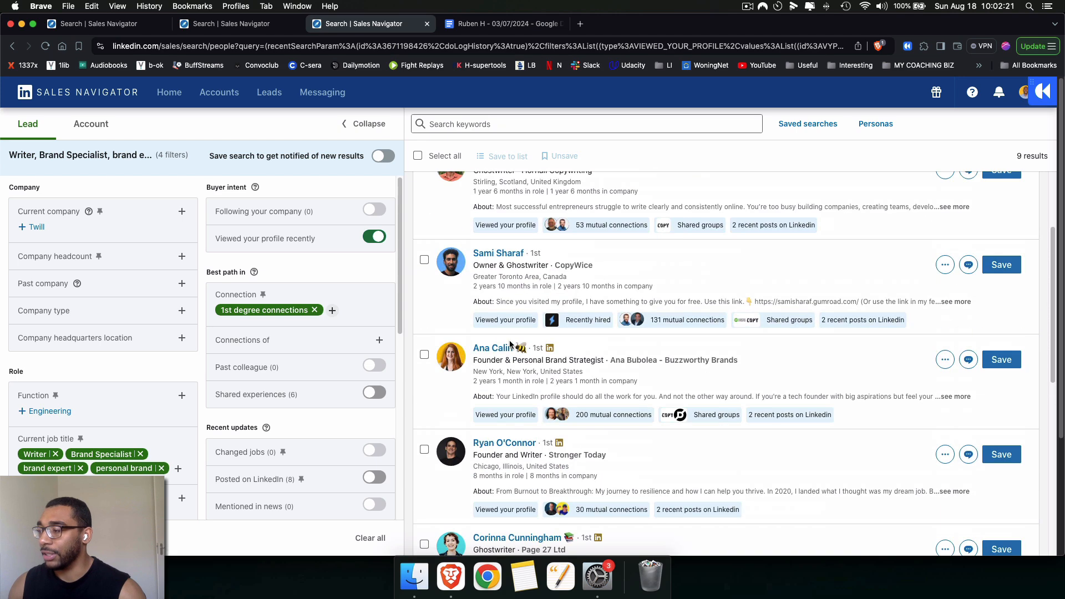
pyautogui.scroll(-1, 513, 385)
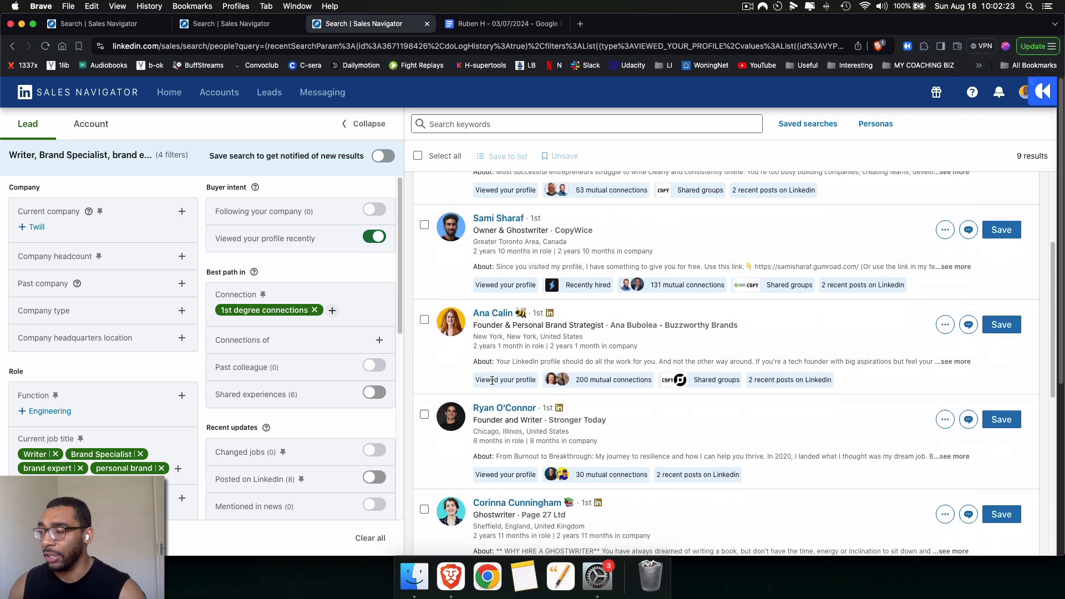
pyautogui.scroll(3, 505, 400)
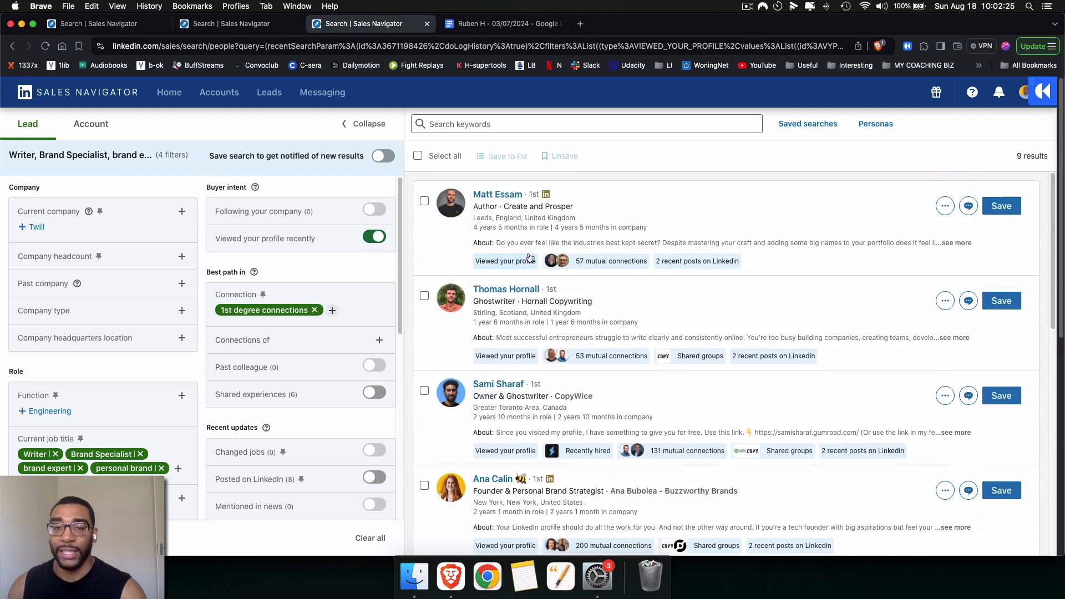
pyautogui.scroll(-3, 560, 333)
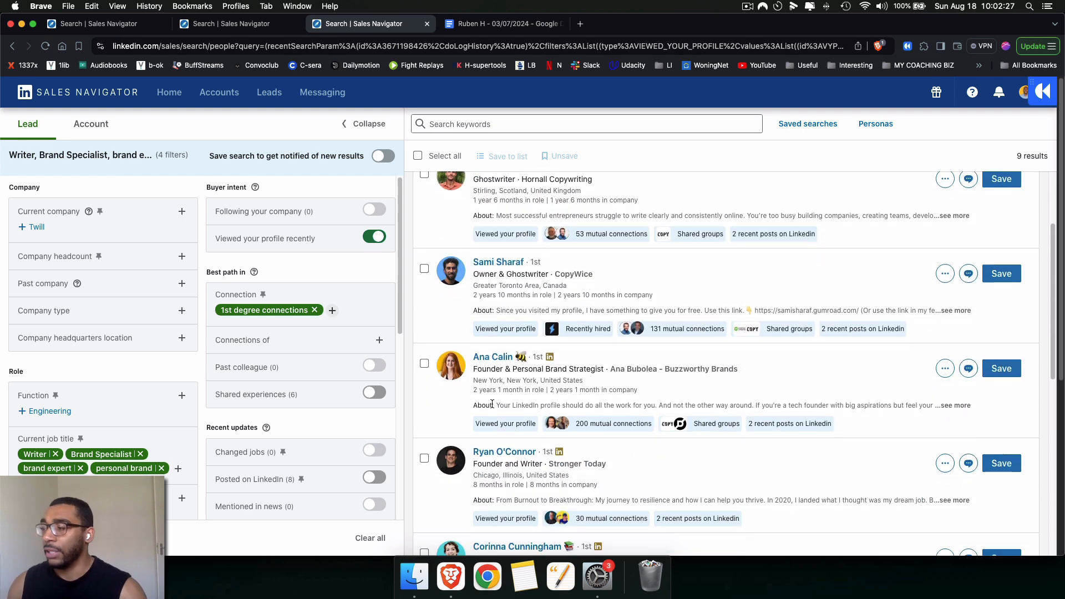
pyautogui.scroll(-2, 488, 399)
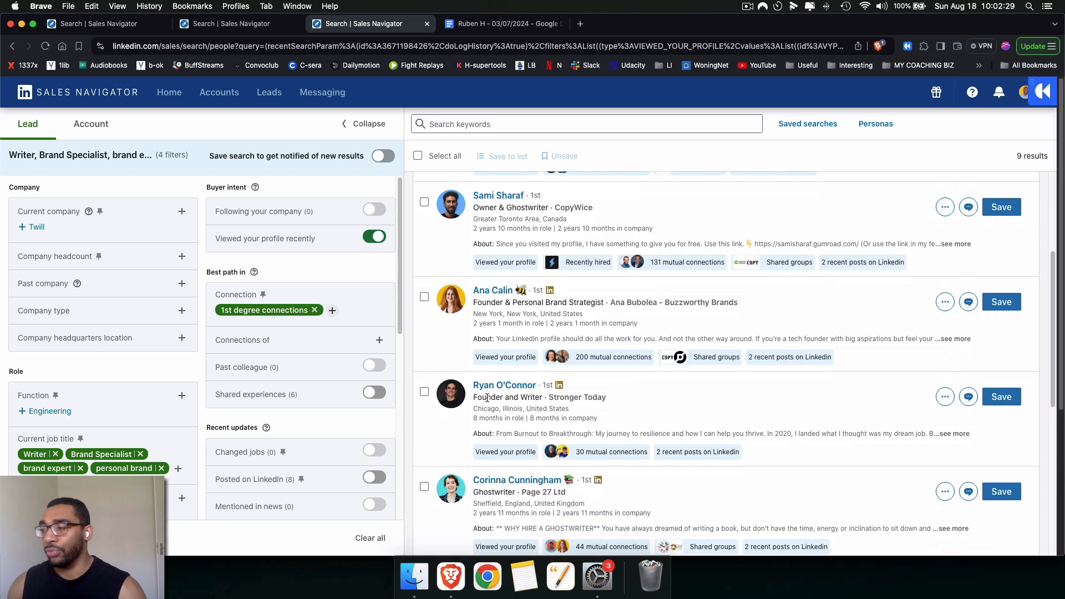
pyautogui.scroll(-6, 520, 361)
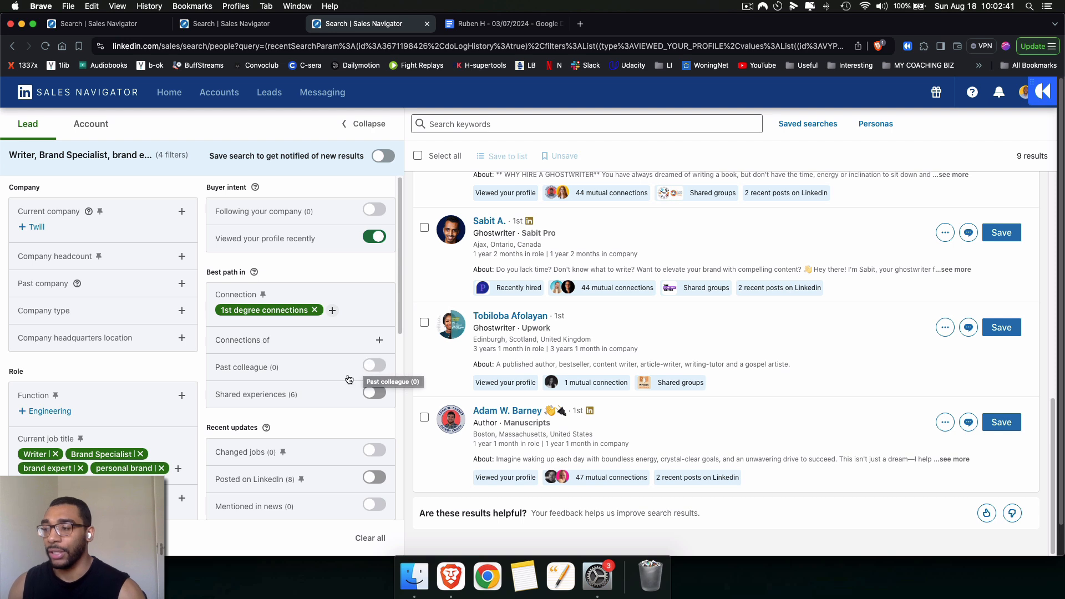
# Remove the current job title, connection and recent profile viewer filters, leaving only the geography filter
pyautogui.click(55, 455)
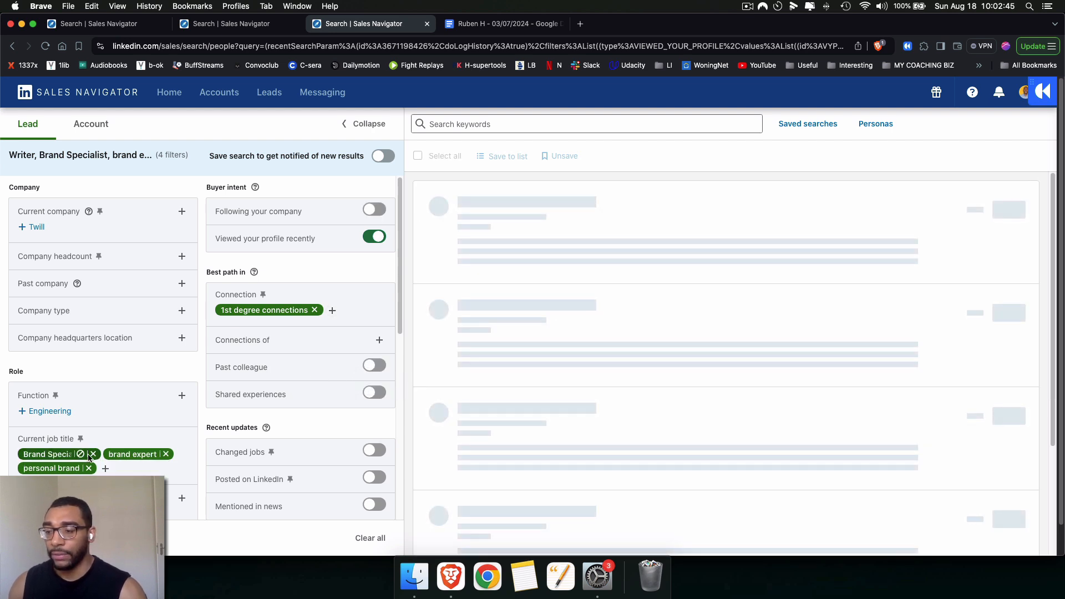
pyautogui.click(92, 454)
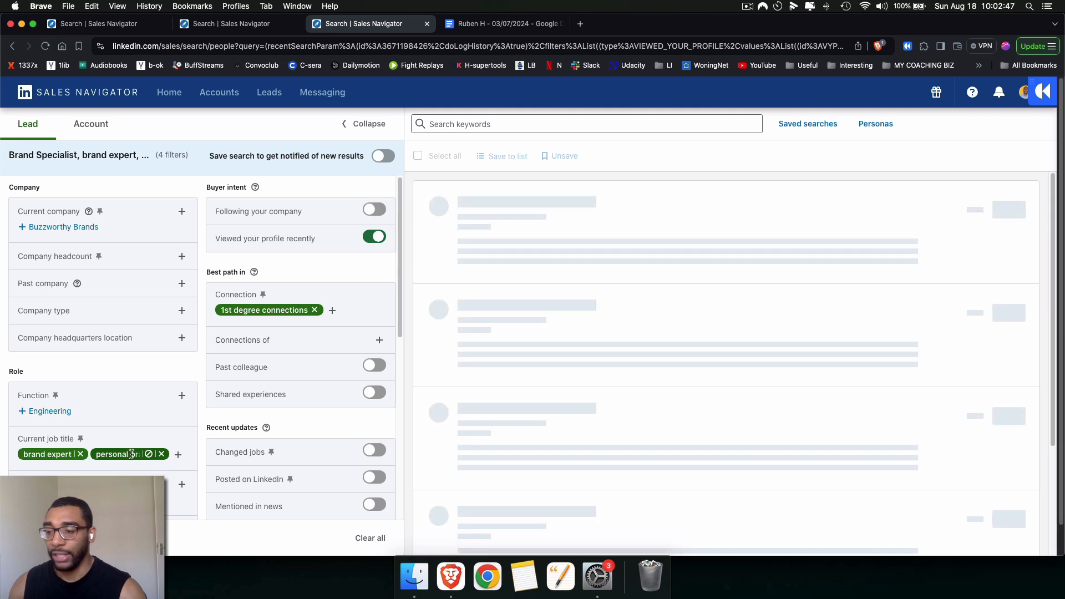
pyautogui.click(80, 454)
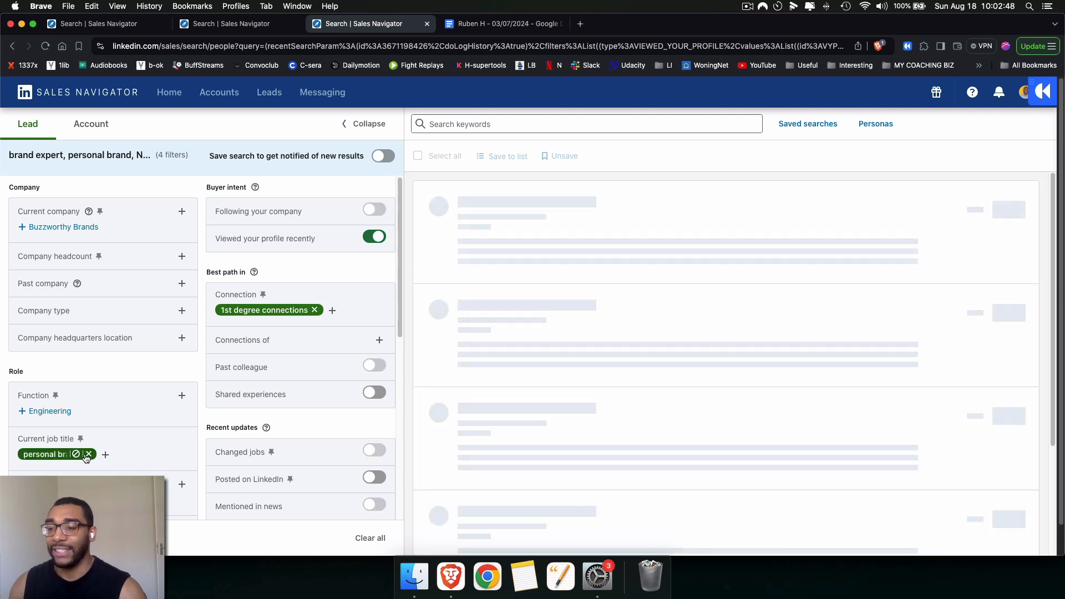
pyautogui.click(315, 312)
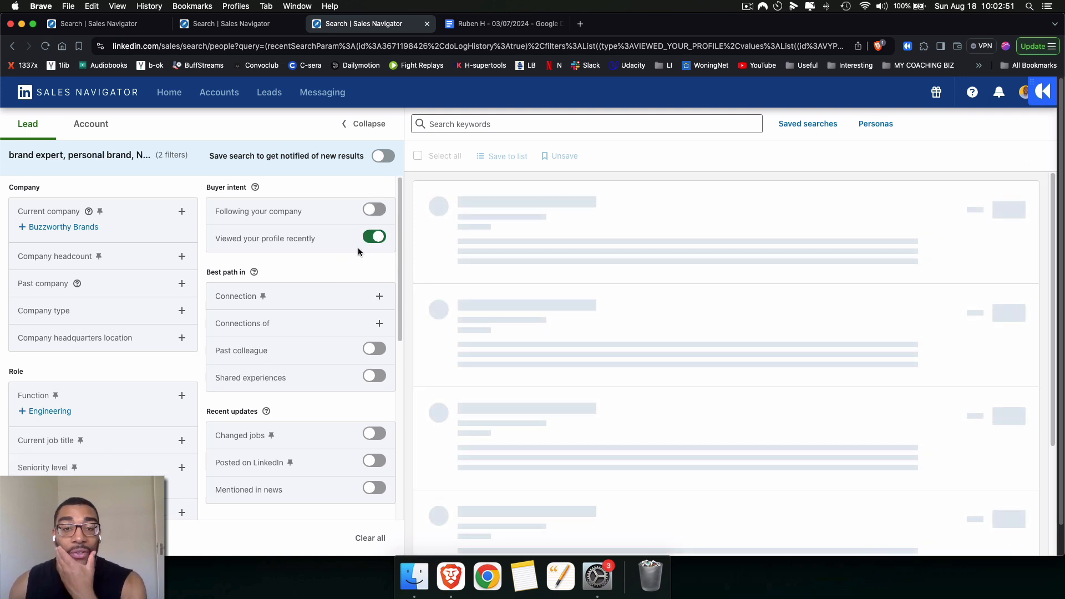
pyautogui.click(359, 248)
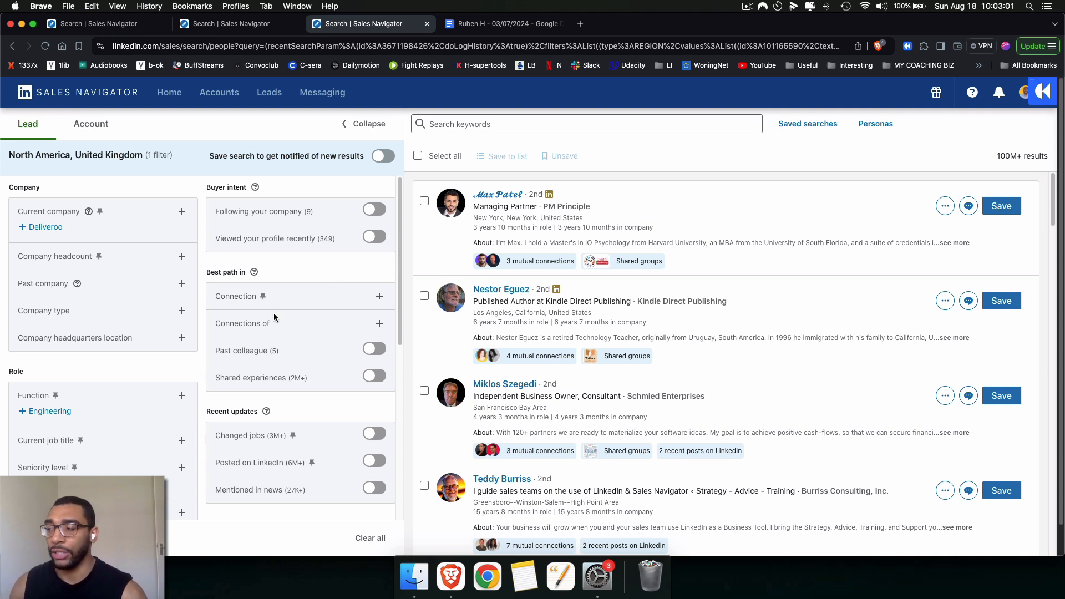
# Search the leads in North America and the United Kingdom by the keyword "business coach"
pyautogui.scroll(-2, 189, 335)
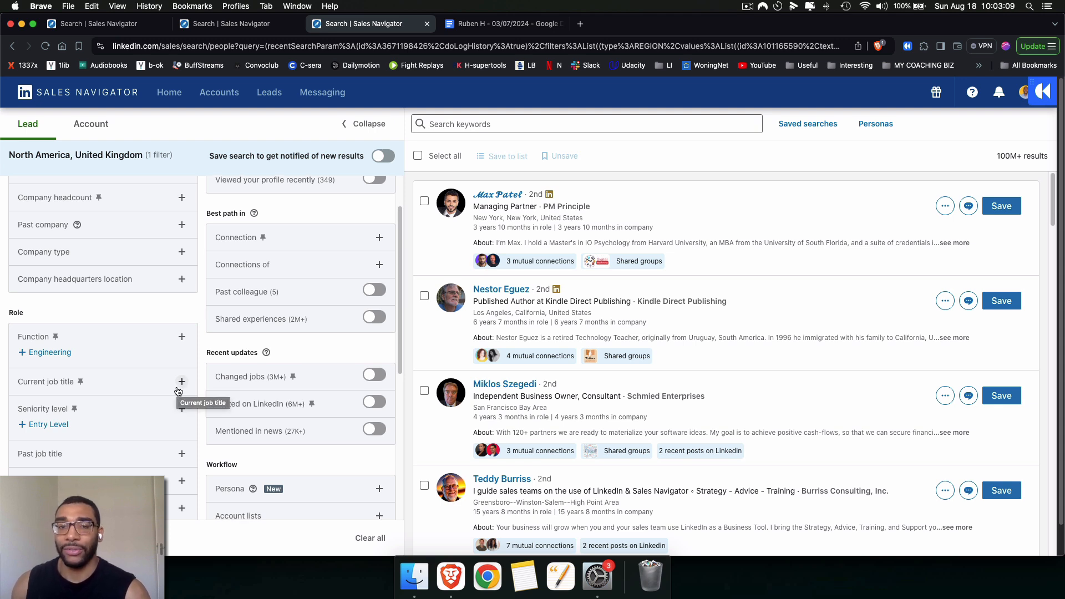
pyautogui.click(445, 124)
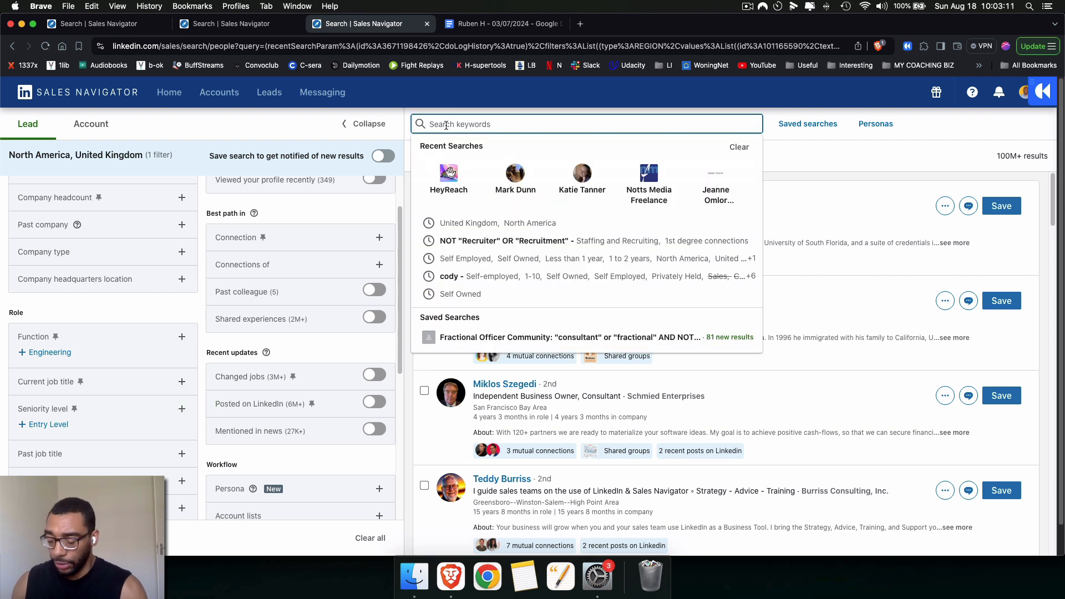
pyautogui.write('b')
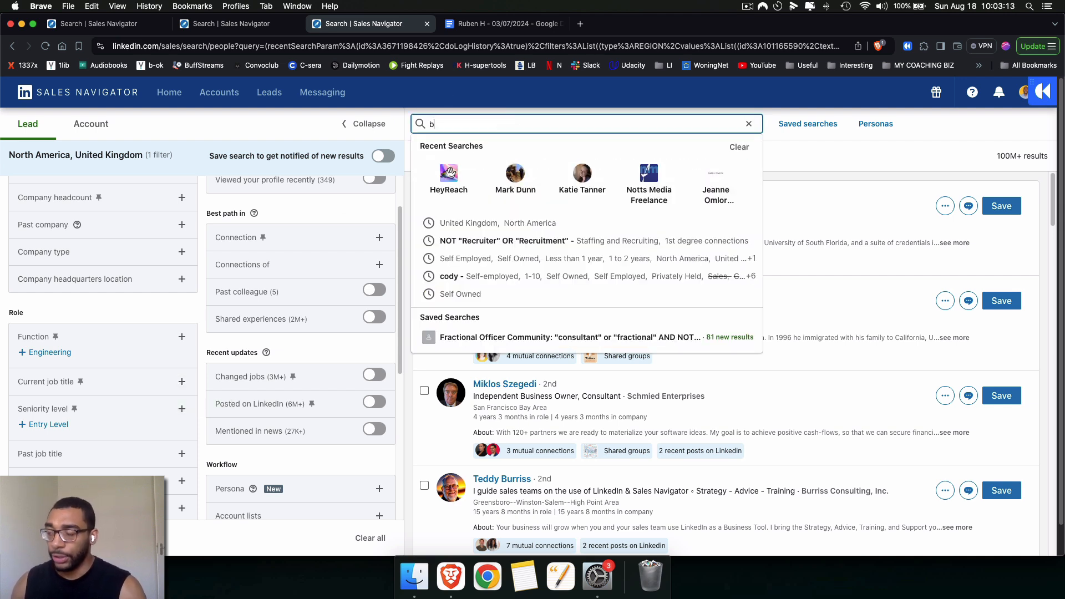
pyautogui.write('usiness coach')
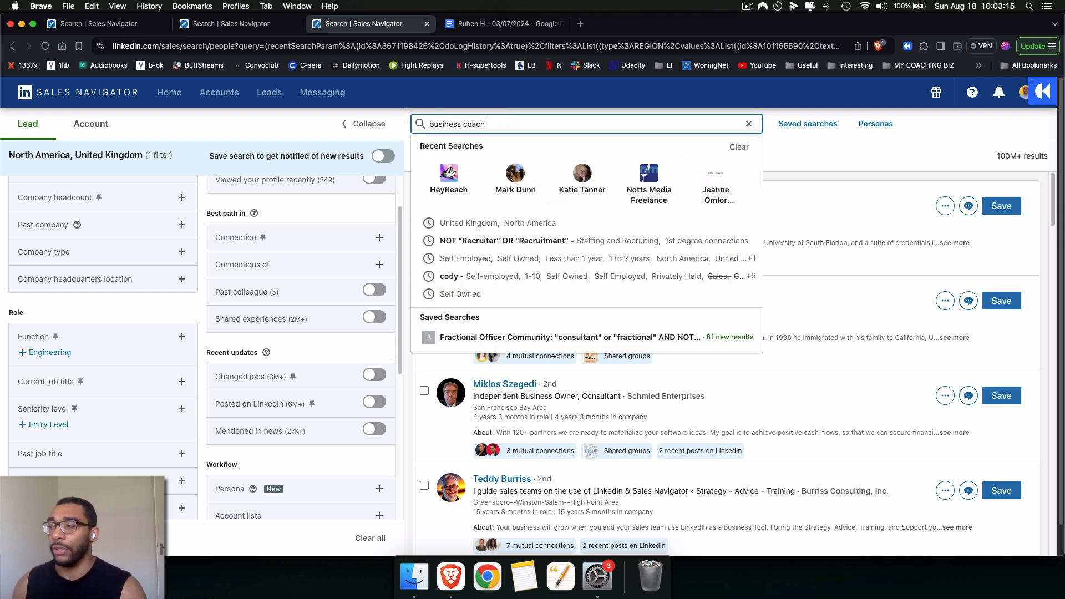
pyautogui.press('Return')
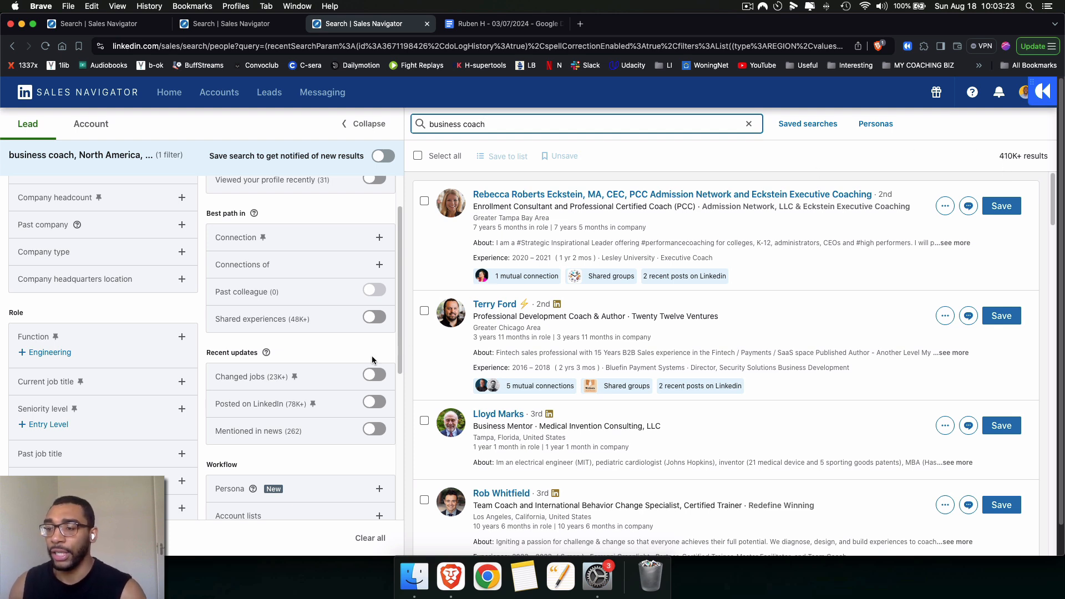
# Filter the leads to the Self-employed company headcount and to people who have posted on LinkedIn
pyautogui.scroll(-5, 149, 385)
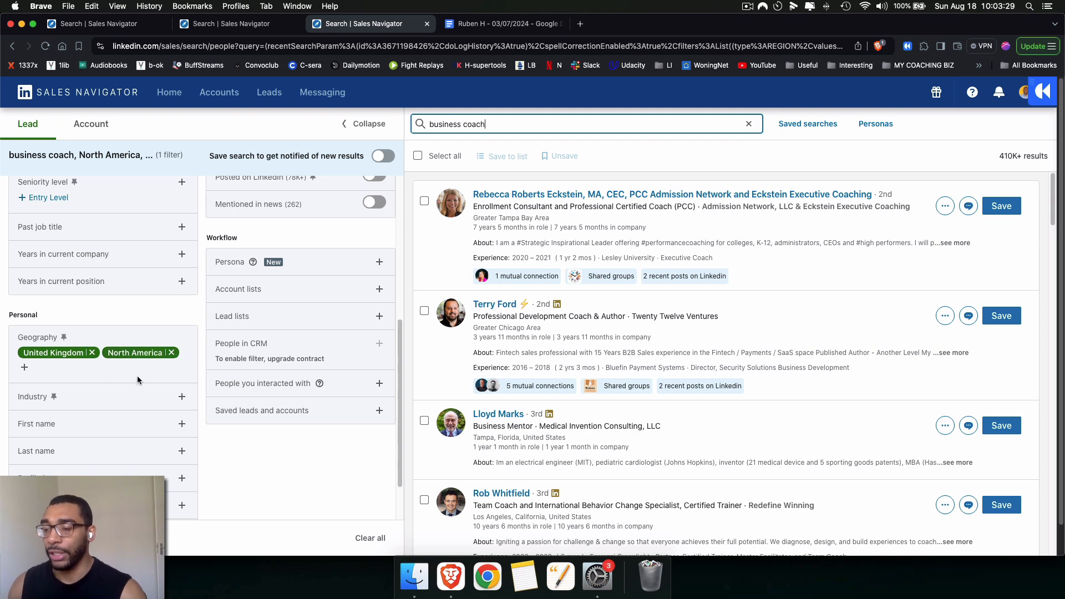
pyautogui.scroll(6, 199, 388)
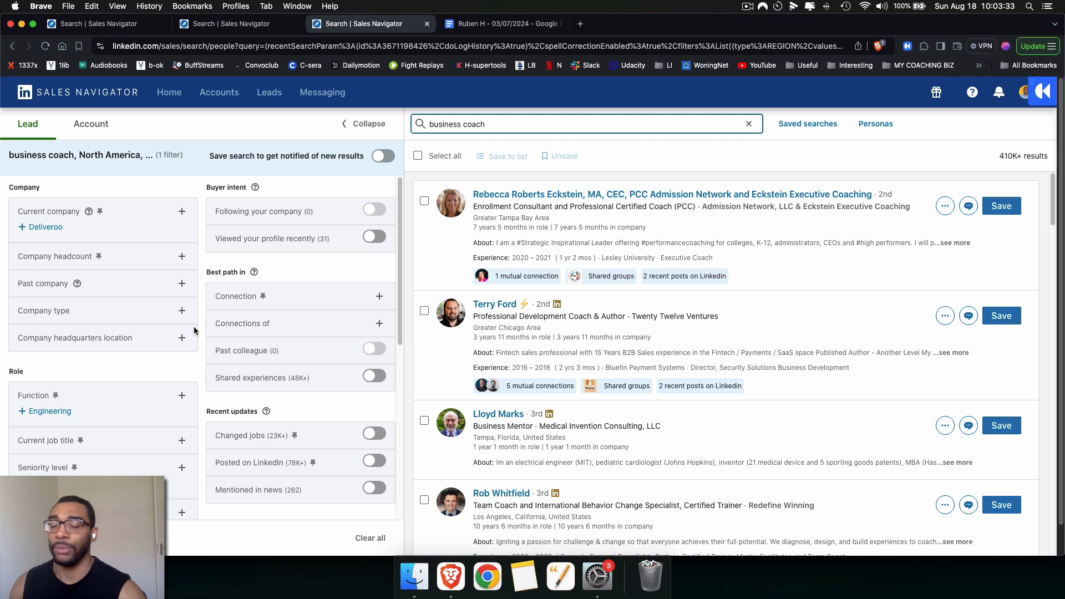
pyautogui.click(182, 256)
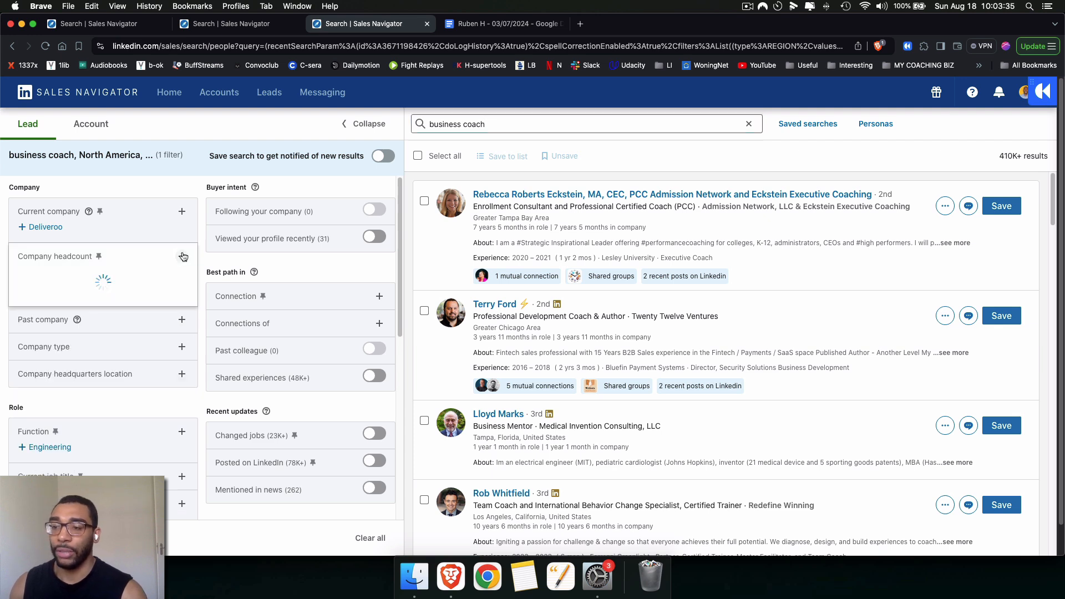
pyautogui.click(46, 277)
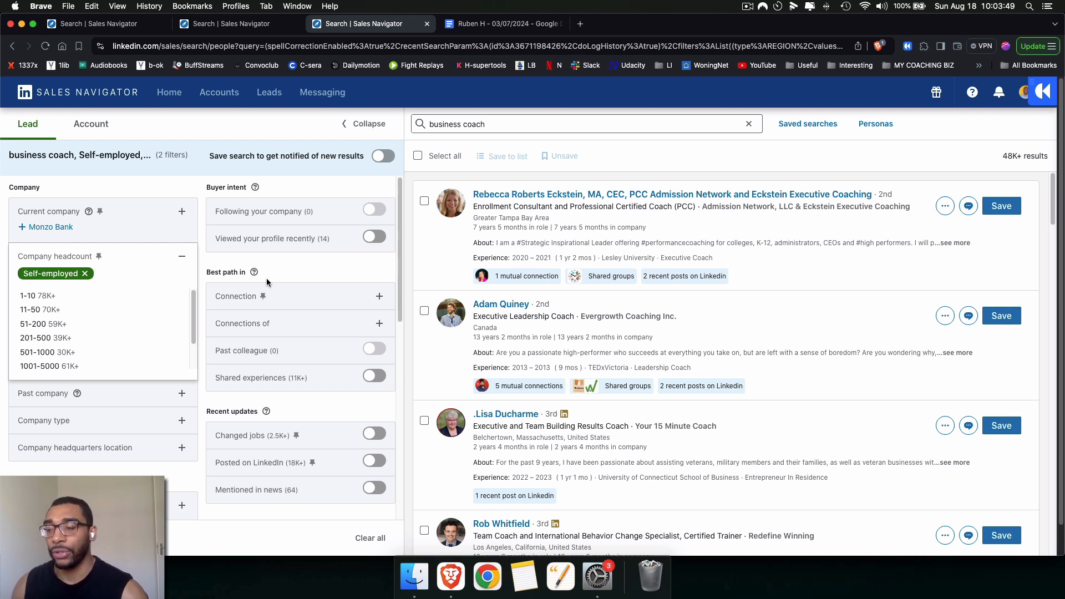
pyautogui.click(180, 258)
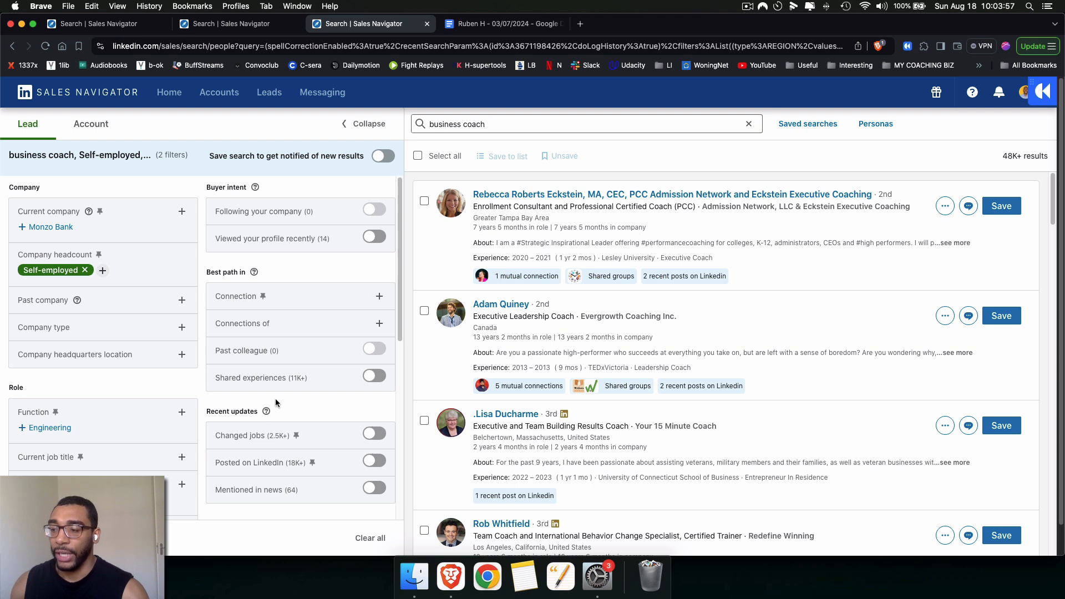
pyautogui.scroll(-1, 280, 449)
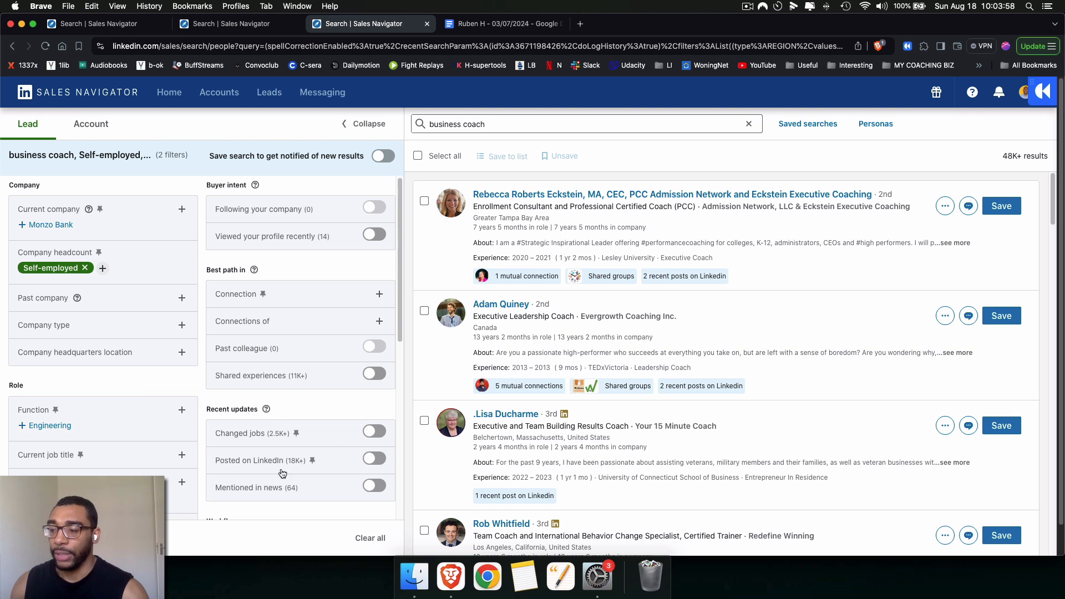
pyautogui.click(373, 460)
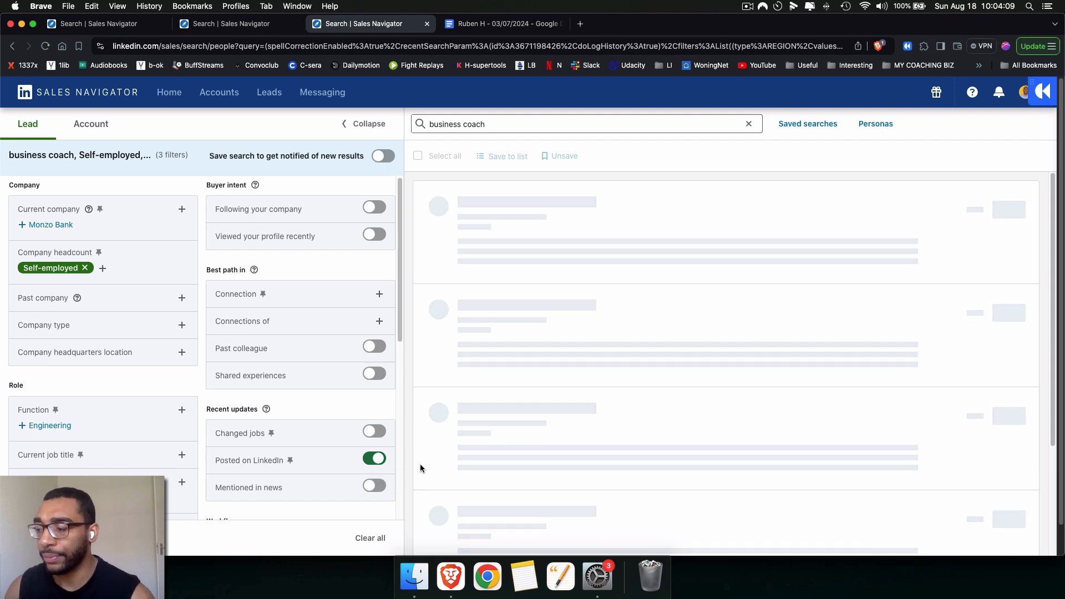
# Include North America and United Kingdom as company headquarters locations, and collapse that filter
pyautogui.scroll(-5, 333, 444)
pyautogui.scroll(-5, 318, 444)
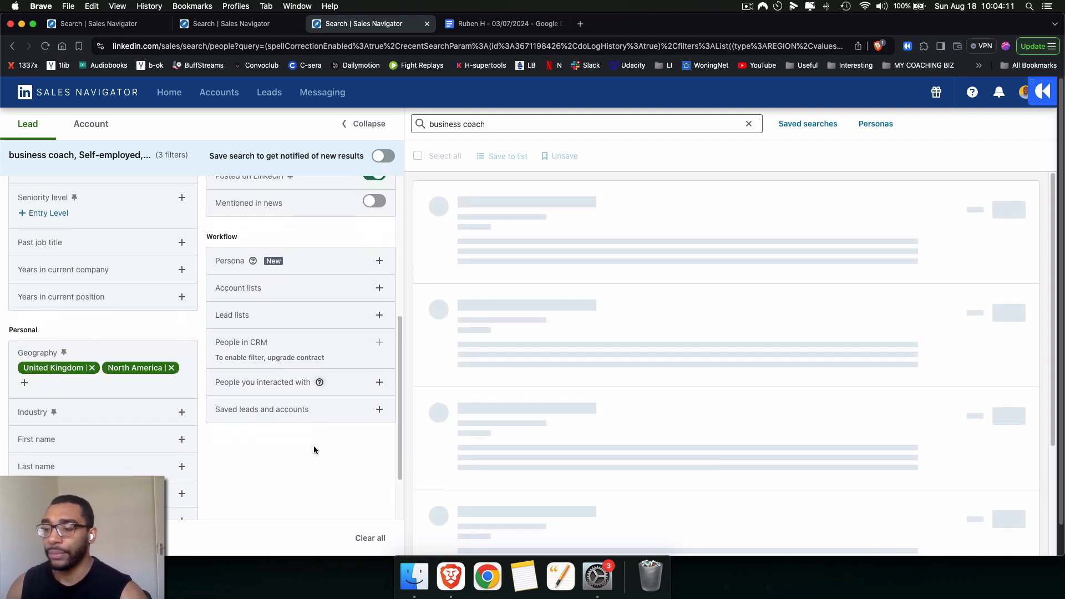
pyautogui.scroll(5, 315, 450)
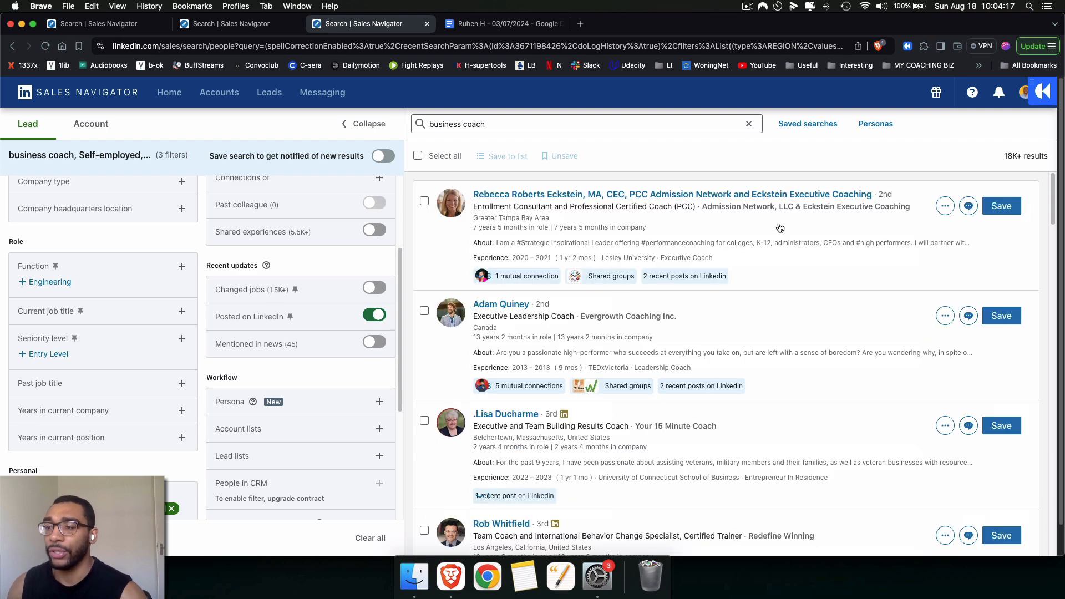
pyautogui.scroll(-3, 166, 358)
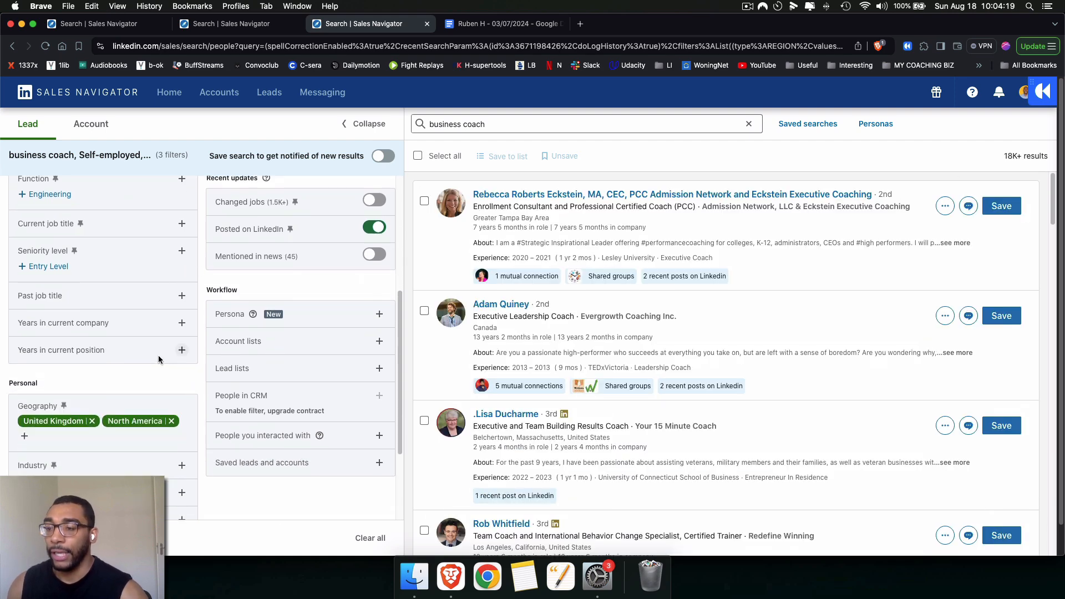
pyautogui.scroll(5, 159, 359)
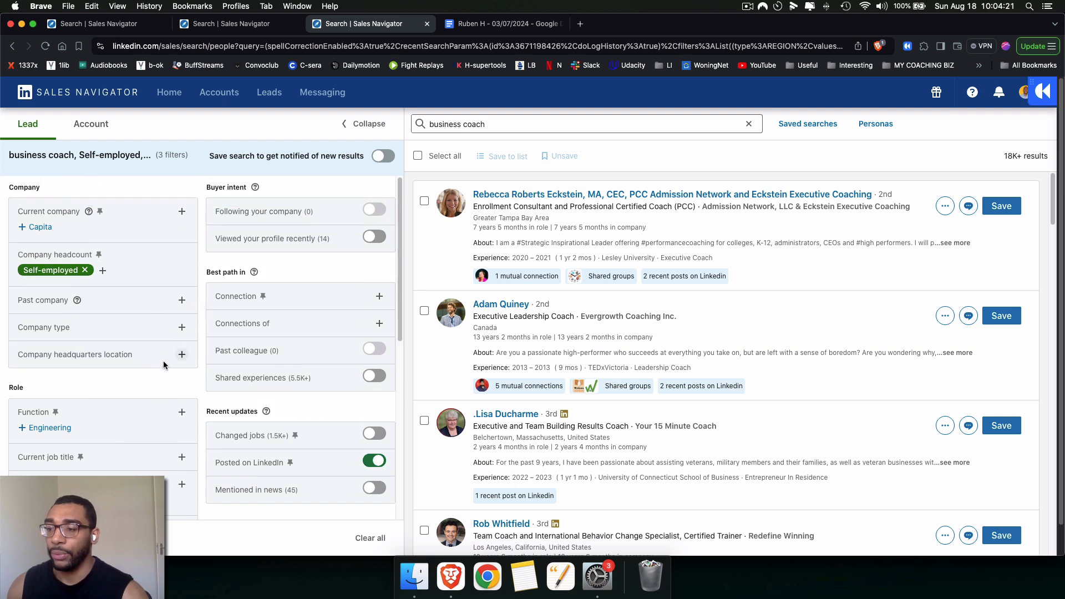
pyautogui.click(181, 354)
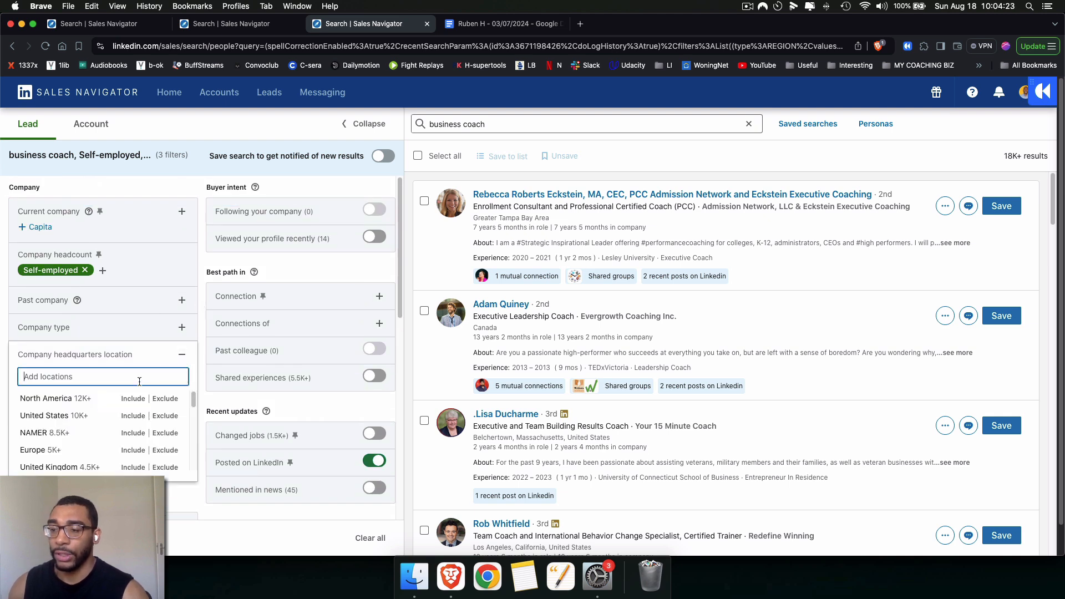
pyautogui.click(131, 399)
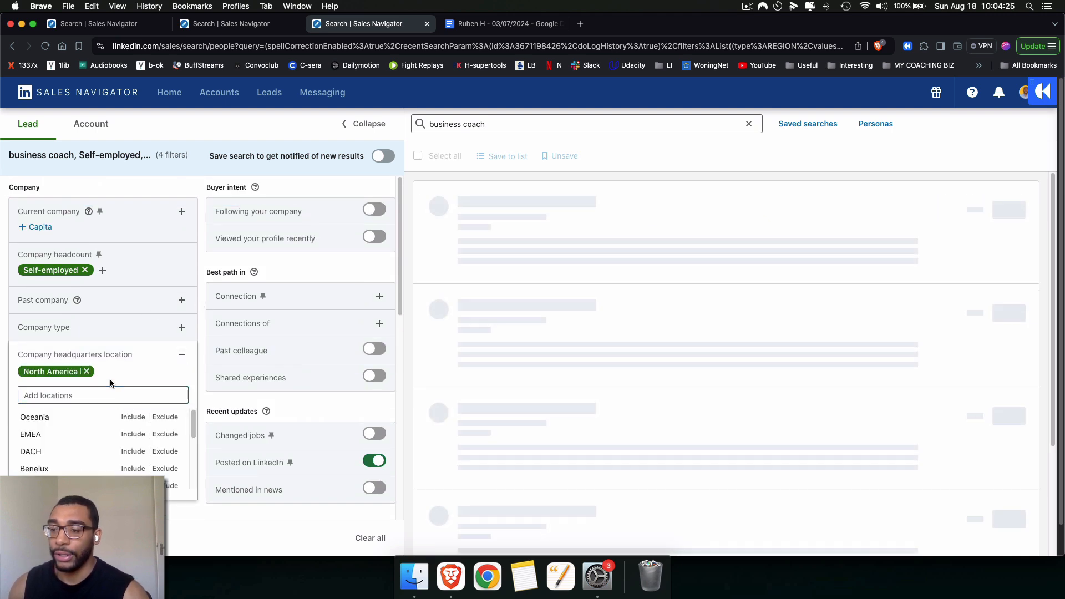
pyautogui.write('uni')
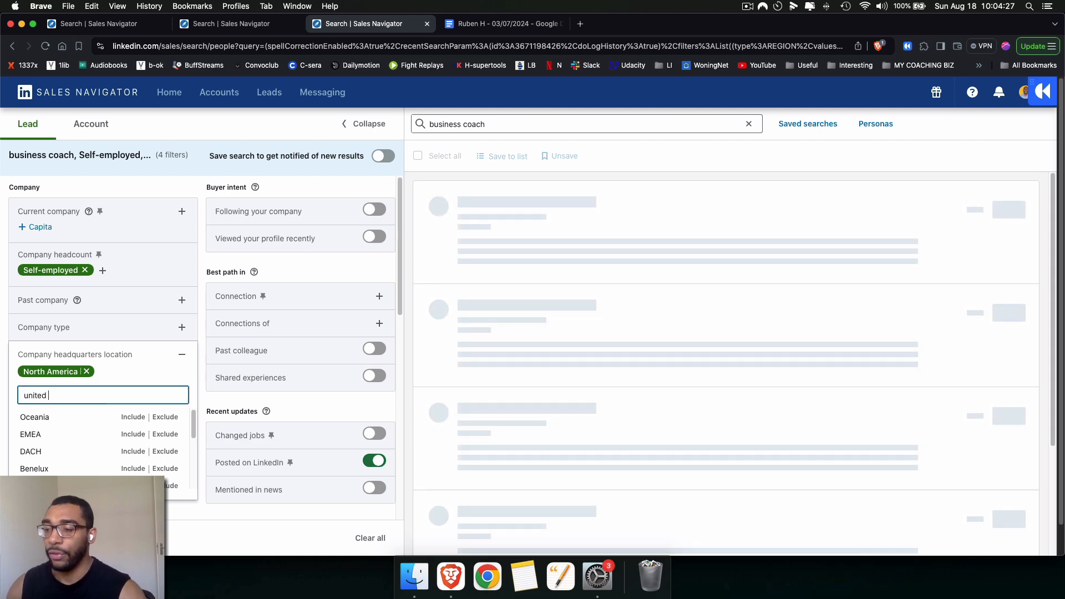
pyautogui.write('ted ')
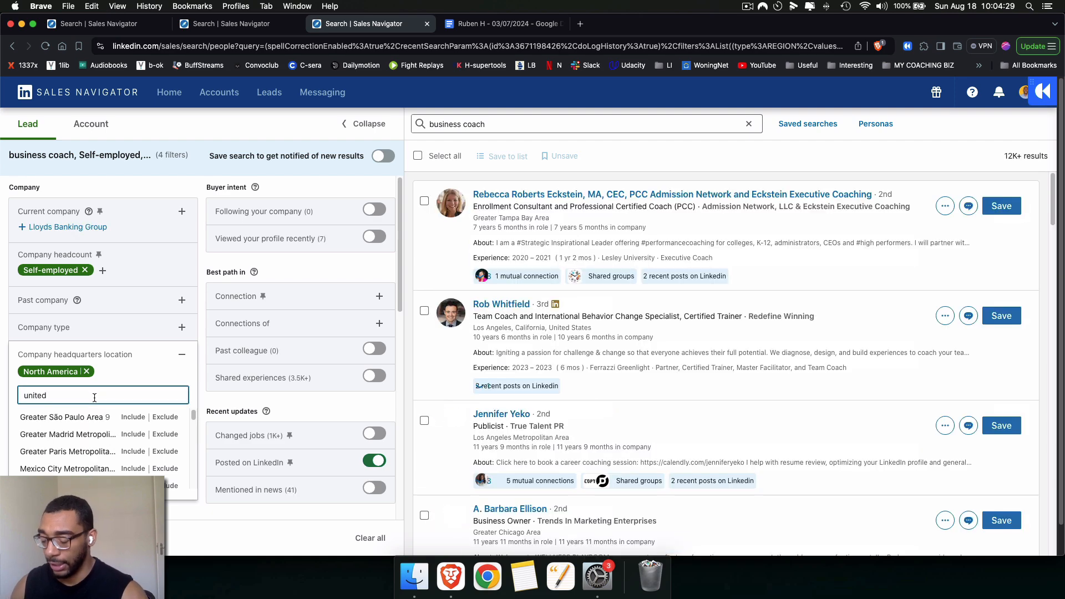
pyautogui.write('king')
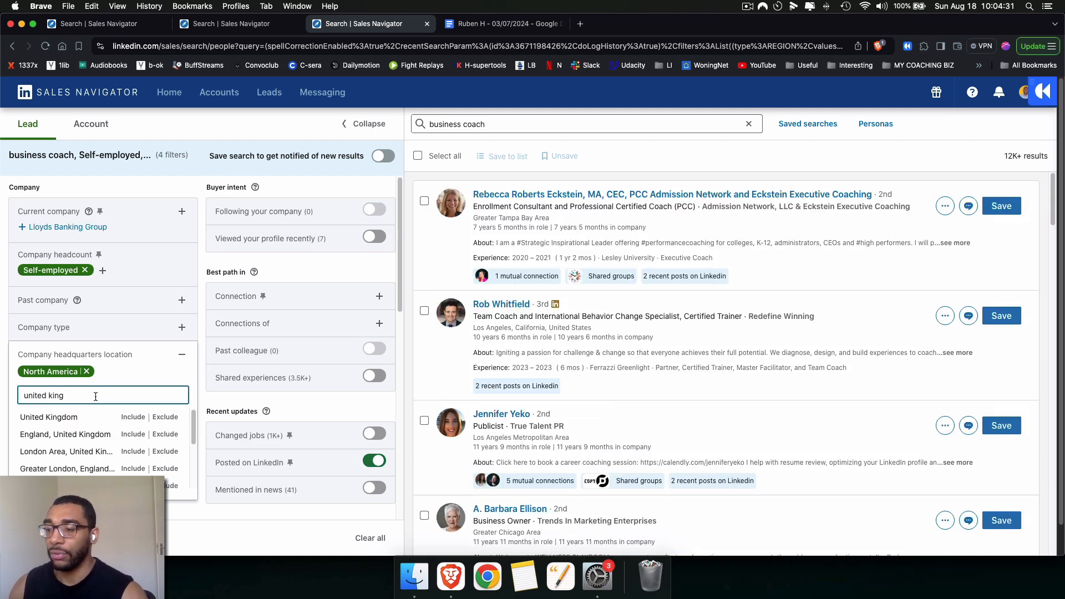
pyautogui.click(133, 420)
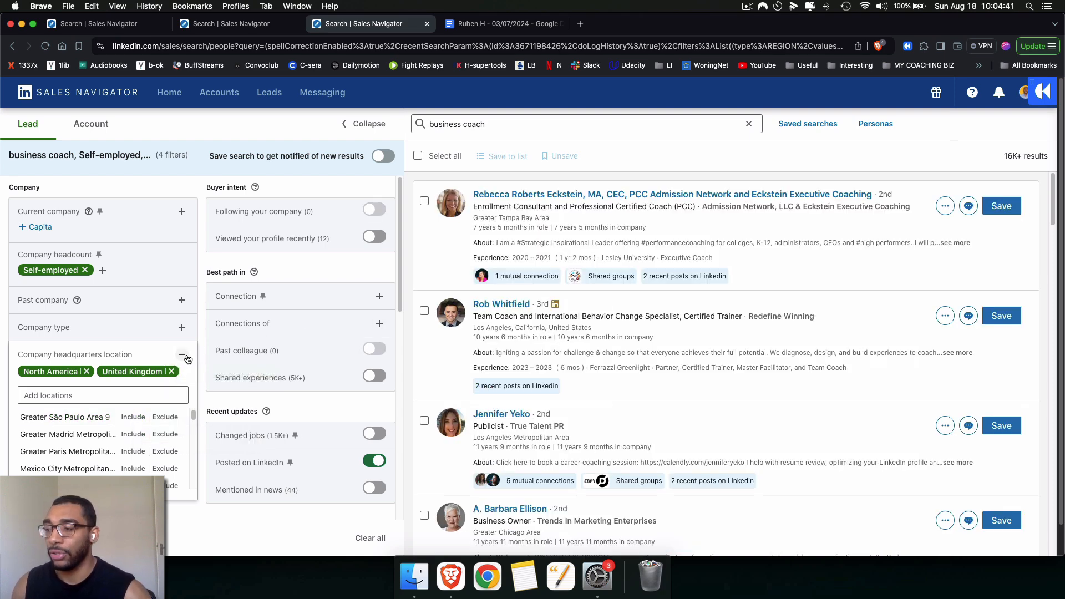
pyautogui.click(188, 359)
# Limit years in current position to less than 1 year, 1 to 2 years and 3 to 5 years, and collapse the filter
pyautogui.scroll(-3, 169, 368)
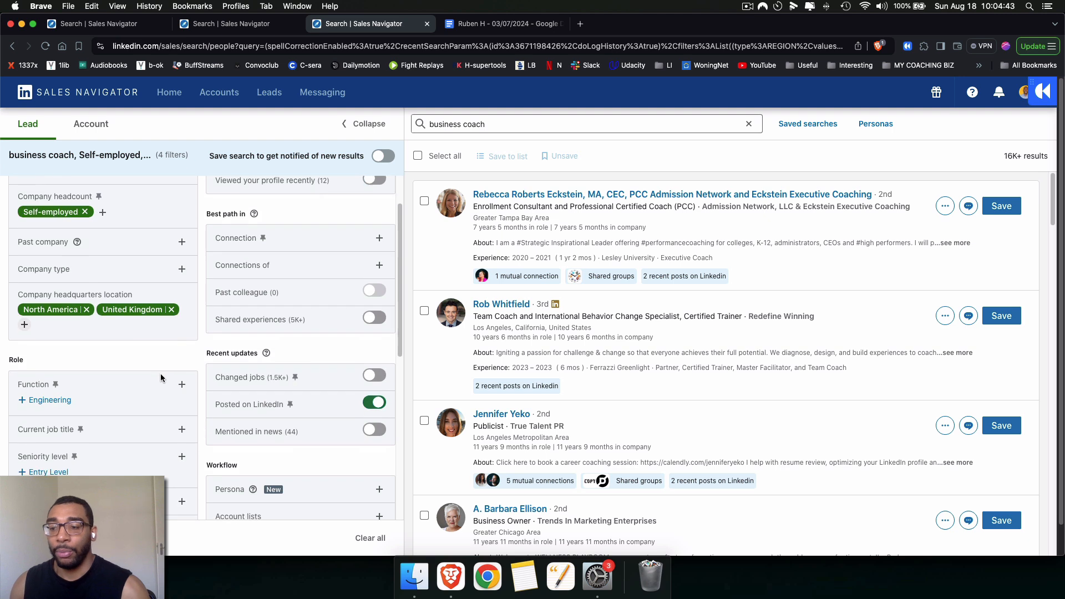
pyautogui.scroll(-2, 159, 374)
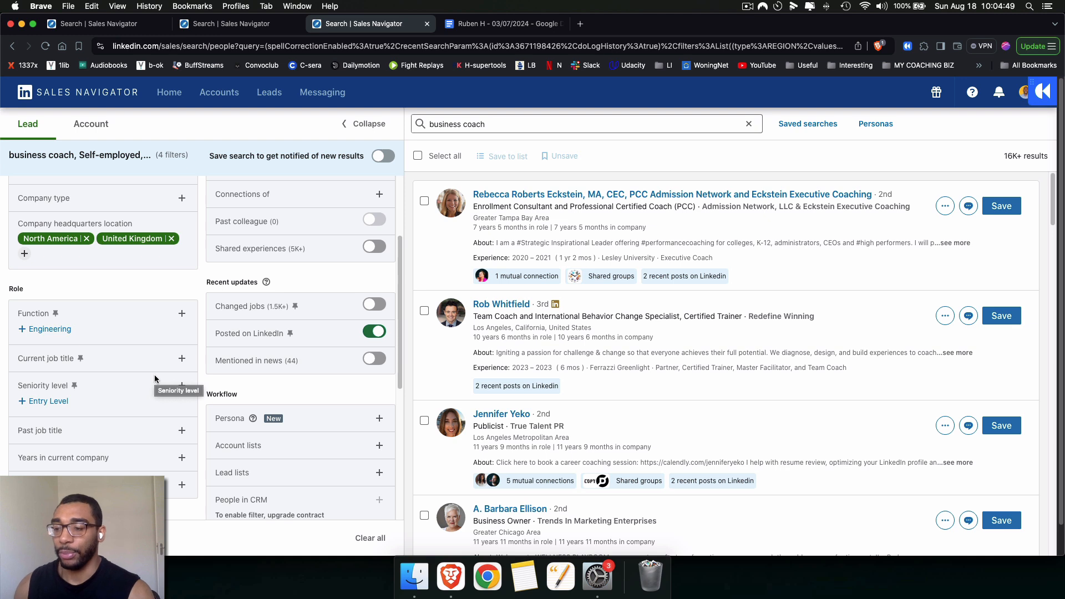
pyautogui.scroll(-3, 144, 372)
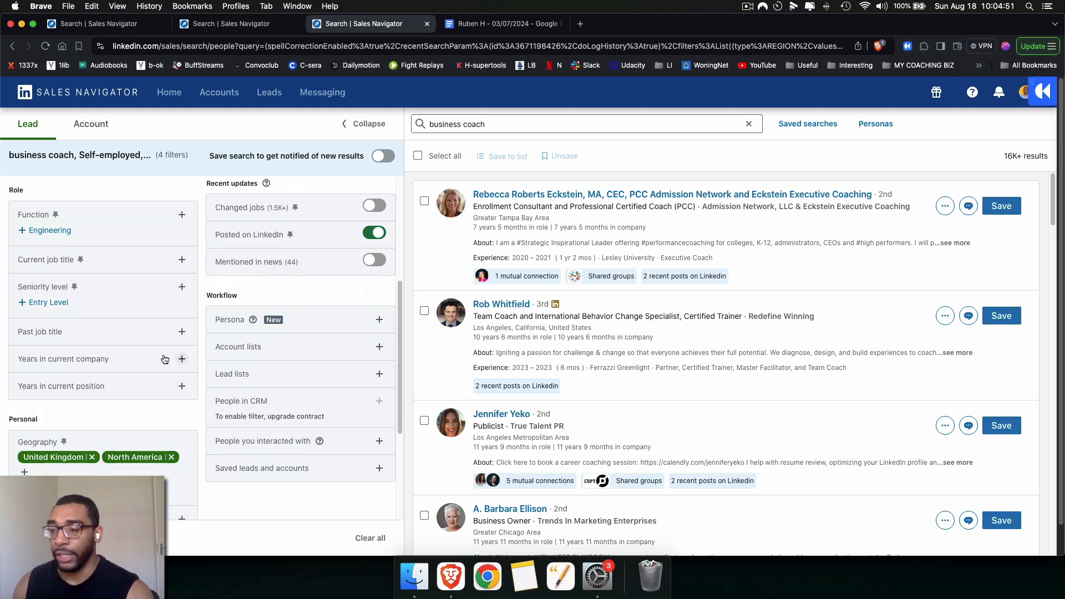
pyautogui.click(182, 387)
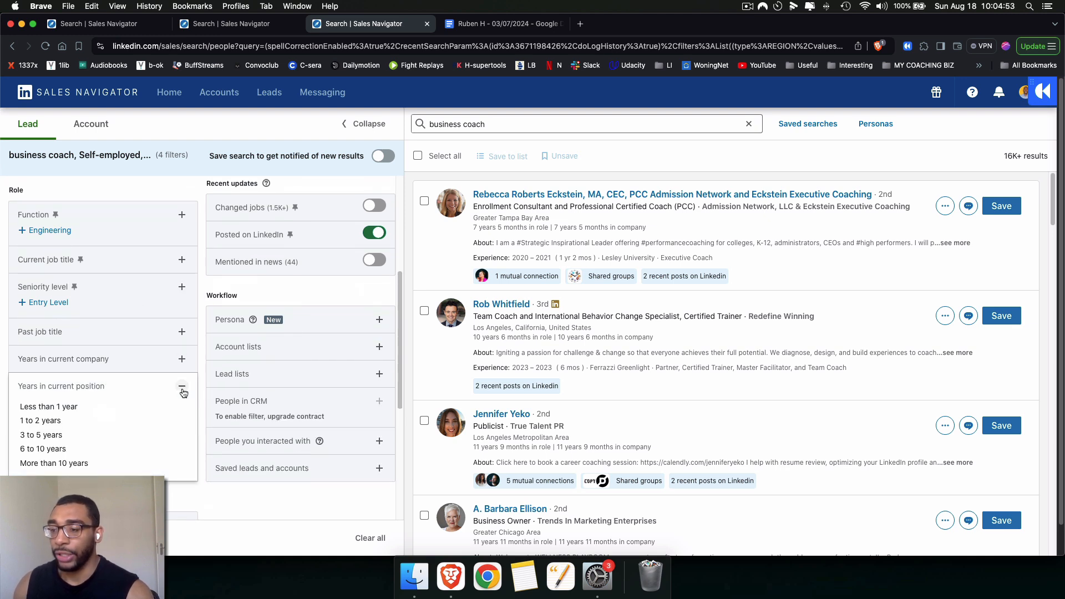
pyautogui.click(49, 435)
pyautogui.click(52, 426)
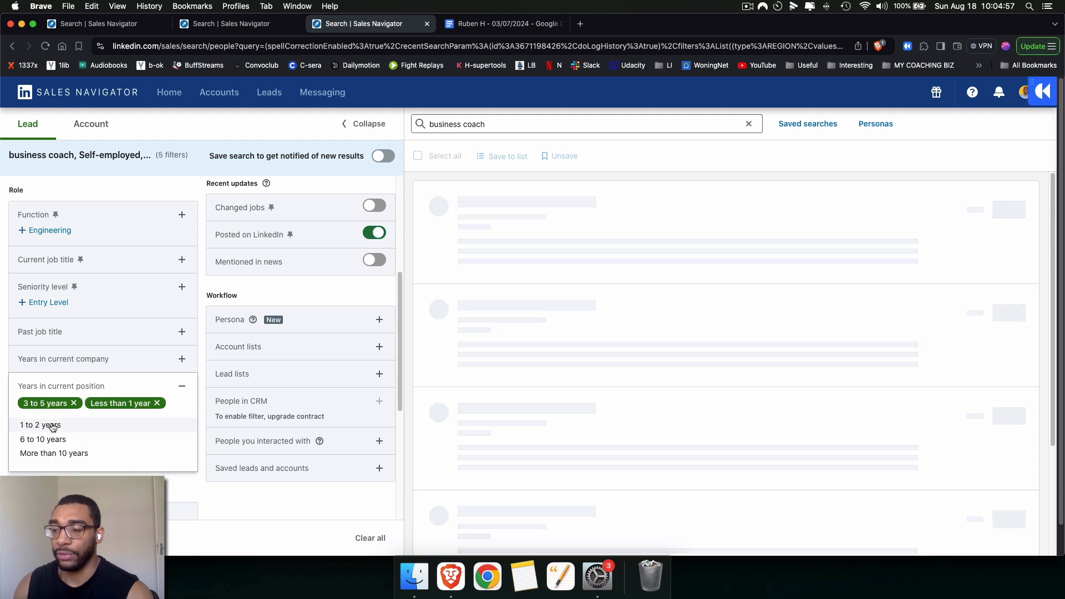
pyautogui.click(51, 424)
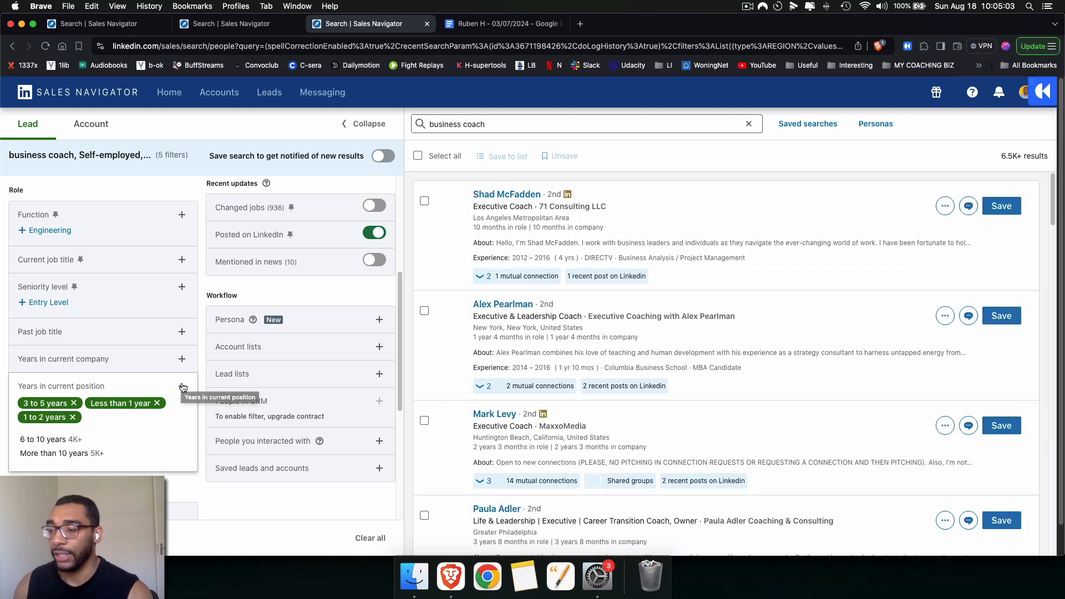
pyautogui.click(182, 386)
# Include the industries Business Consulting and Services and Marketing Services, look up "business" for further industries, and collapse the filter
pyautogui.scroll(-2, 172, 389)
pyautogui.scroll(-3, 169, 390)
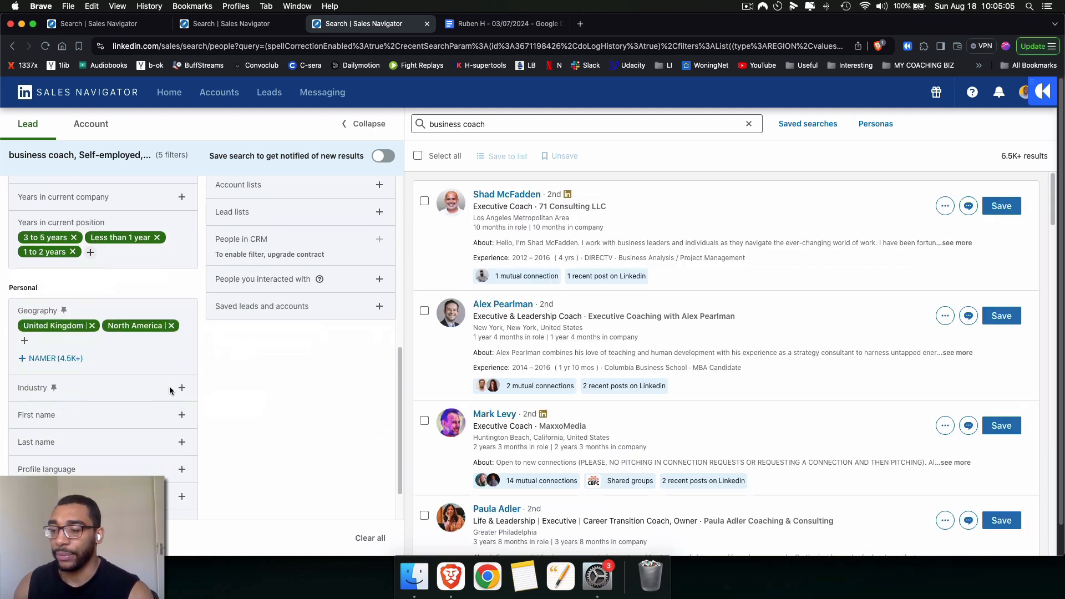
pyautogui.click(181, 388)
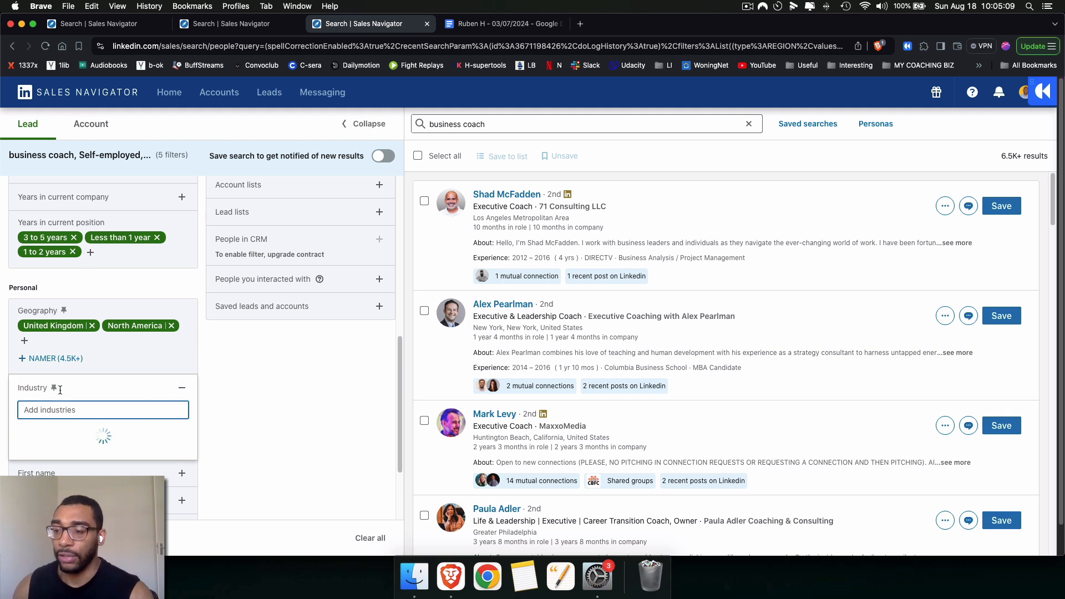
pyautogui.write('consu')
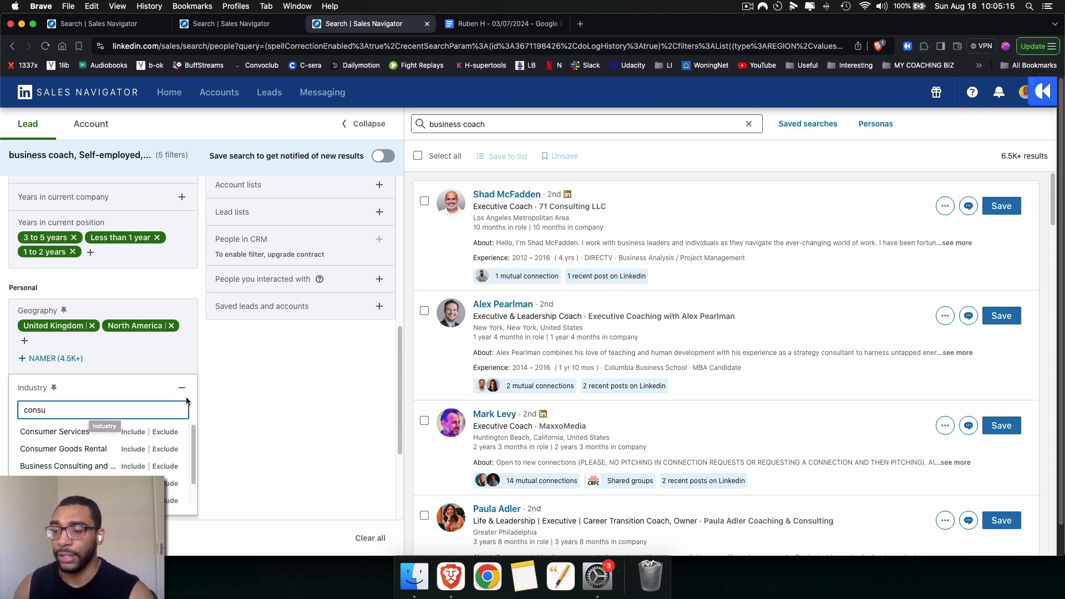
pyautogui.write('lti')
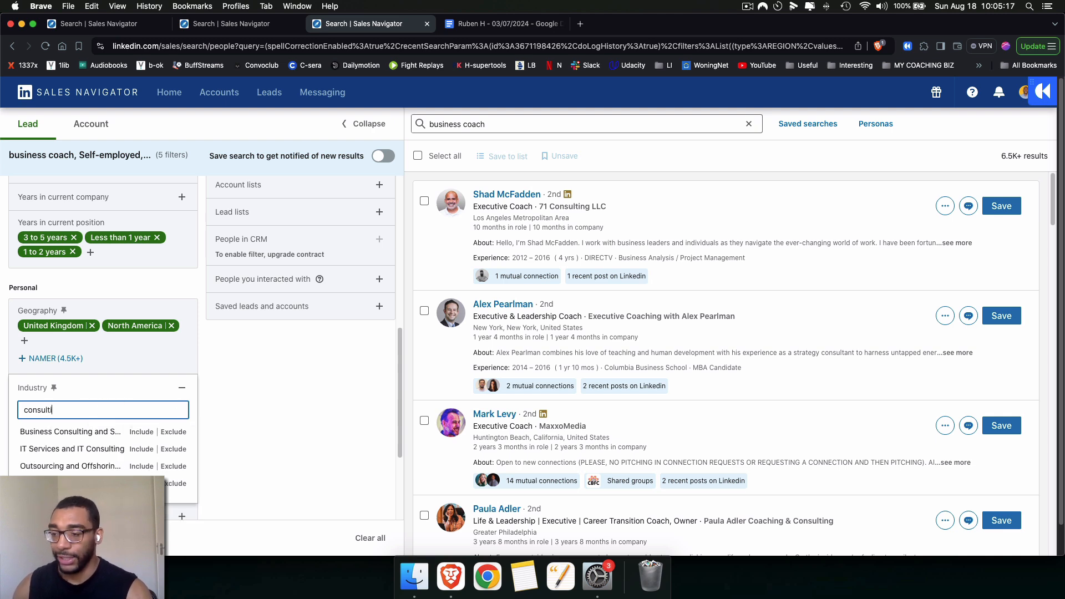
pyautogui.click(140, 432)
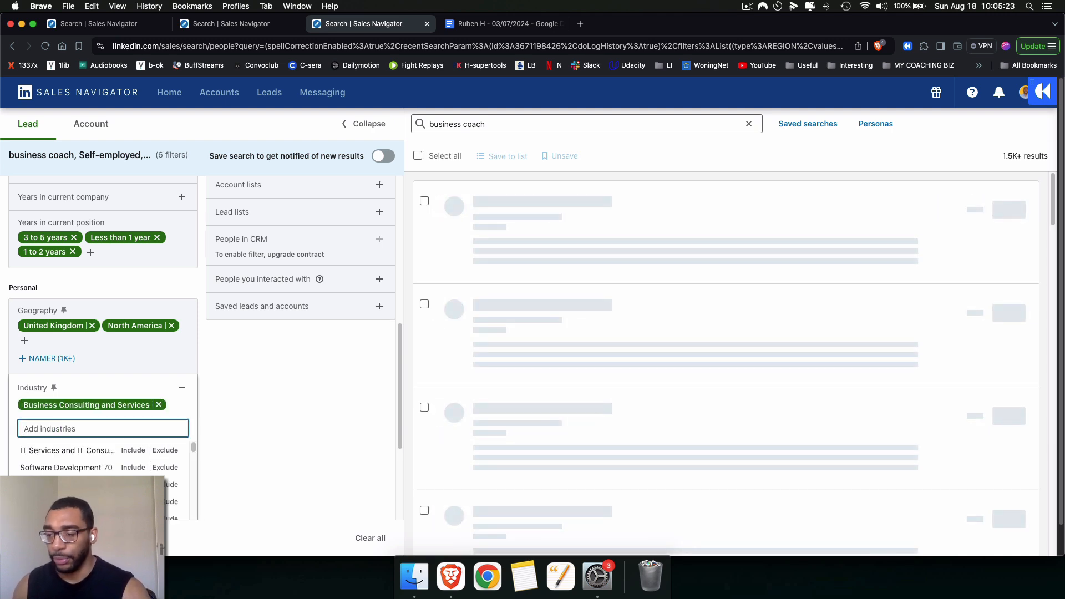
pyautogui.write('market')
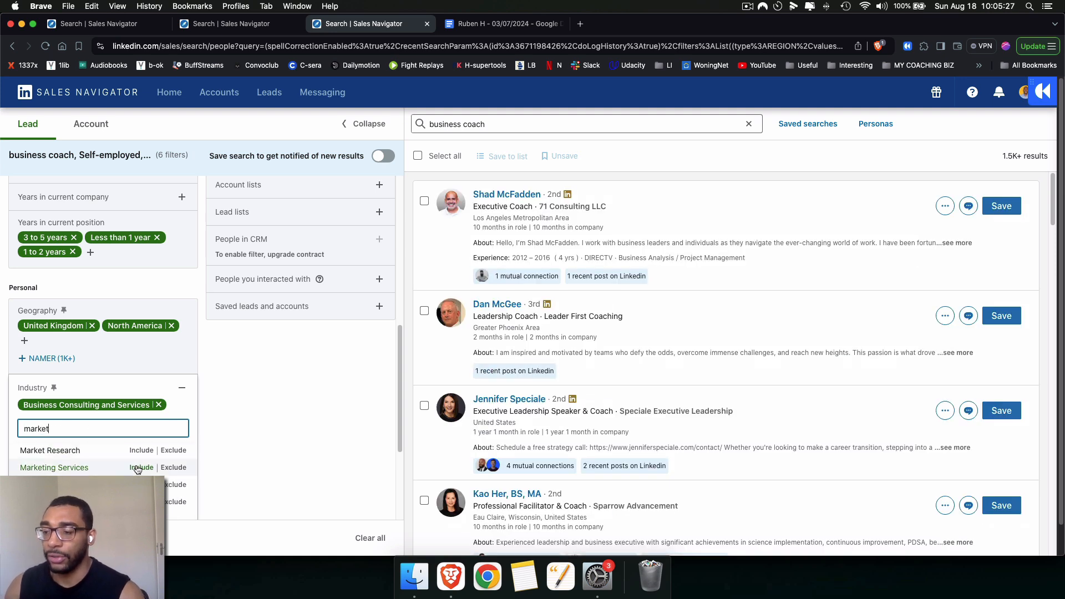
pyautogui.click(141, 468)
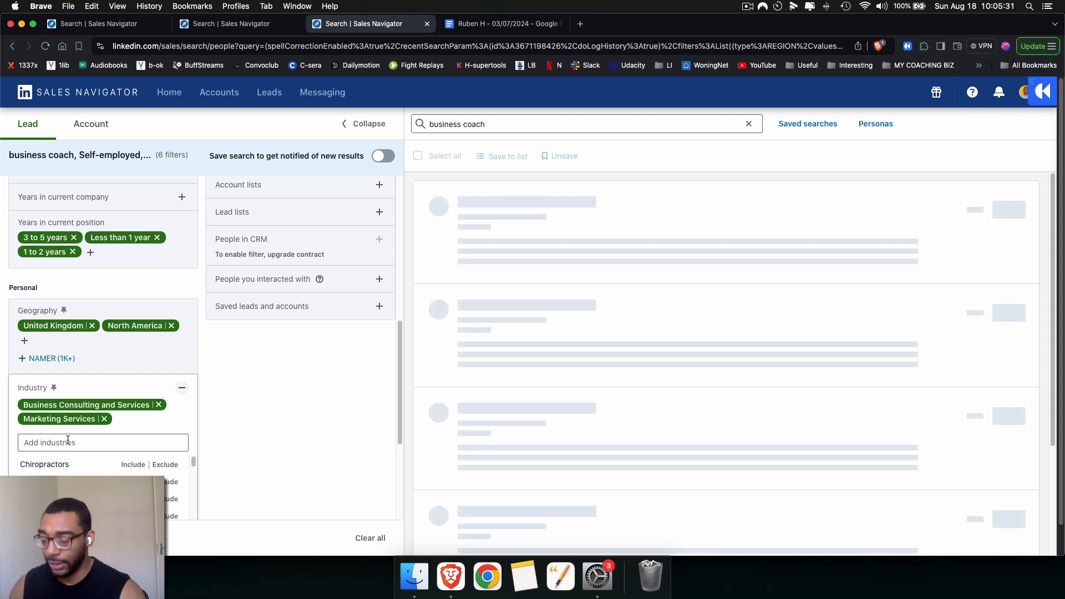
pyautogui.write('business')
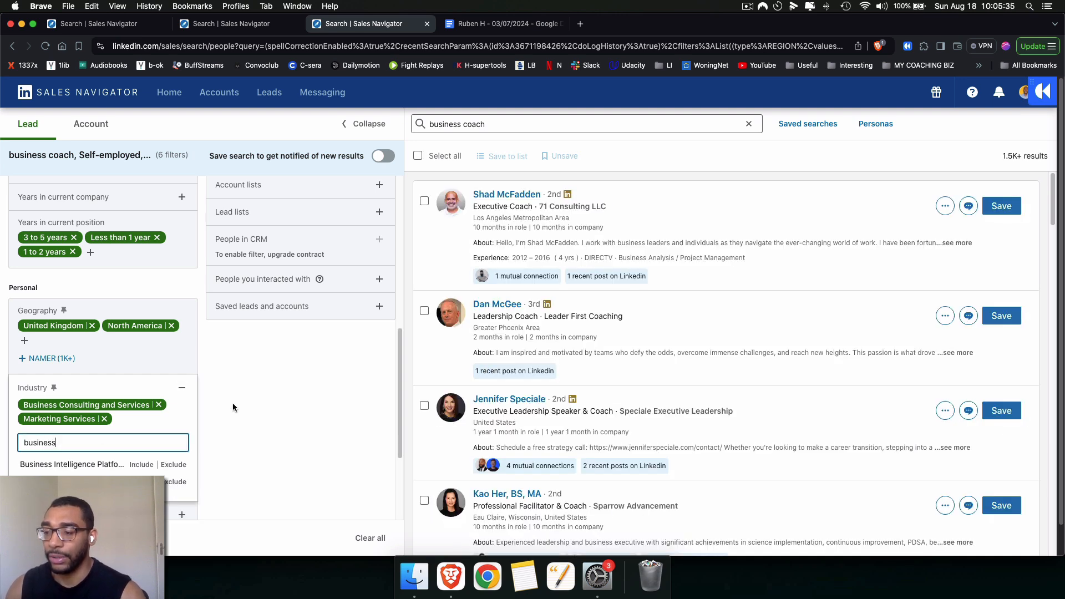
pyautogui.click(183, 386)
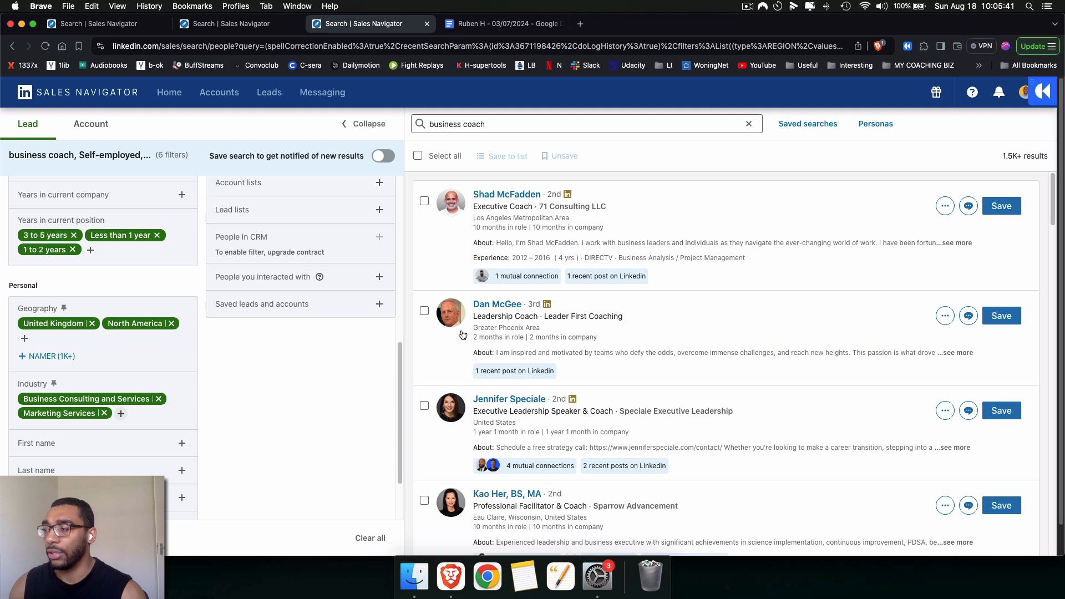
pyautogui.scroll(1, 188, 399)
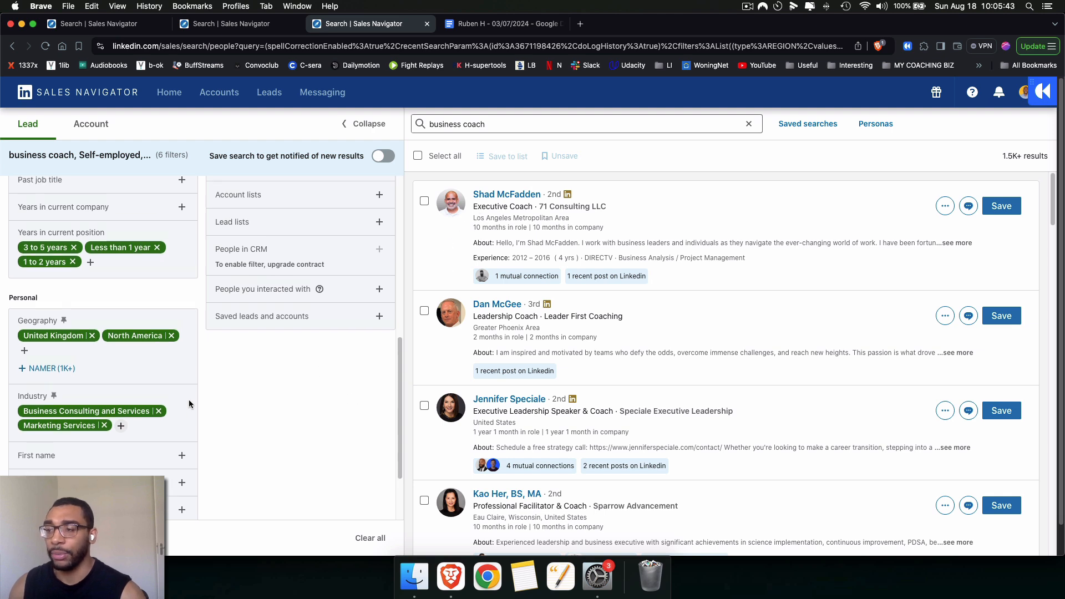
pyautogui.click(513, 123)
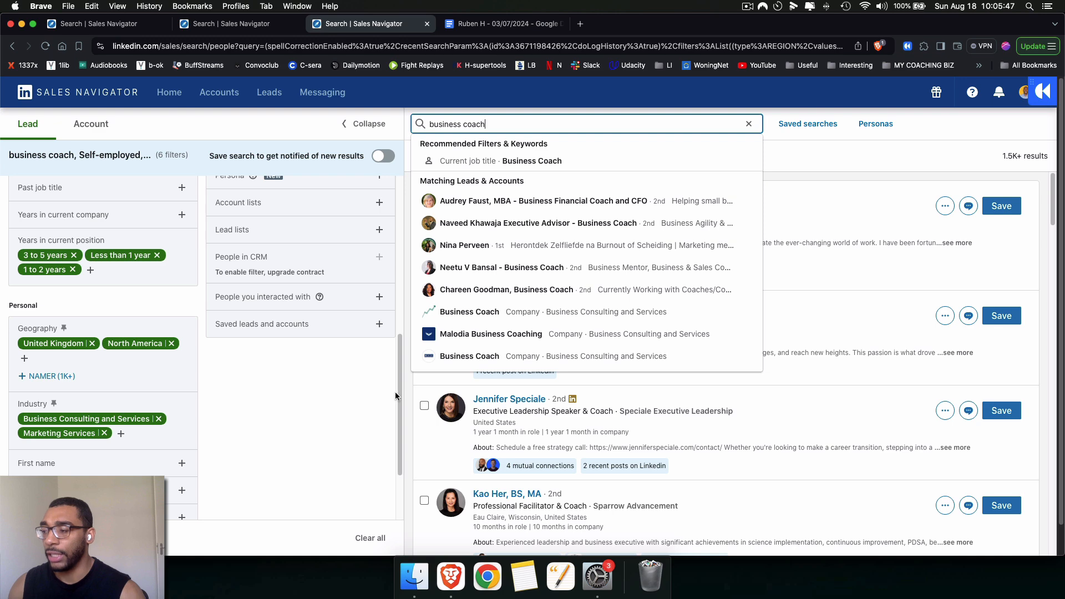
pyautogui.click(363, 440)
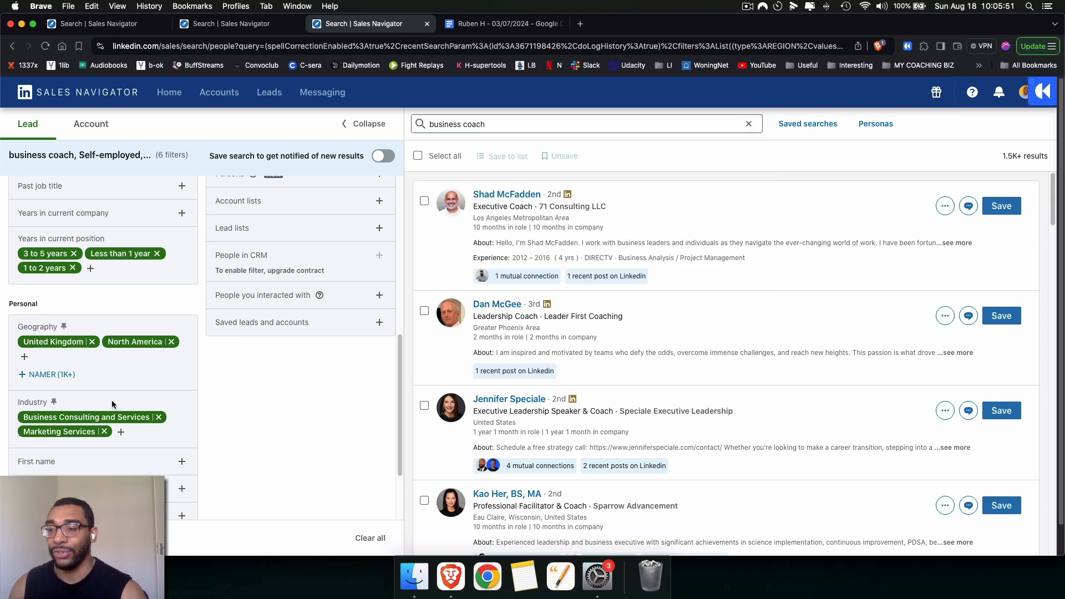
pyautogui.scroll(10, 112, 401)
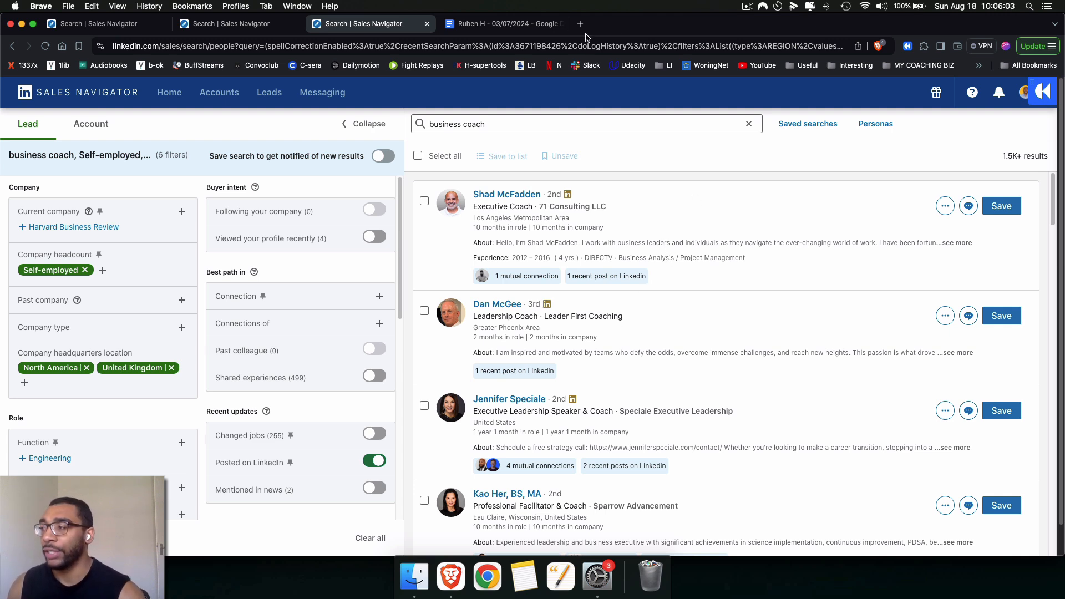
pyautogui.click(558, 39)
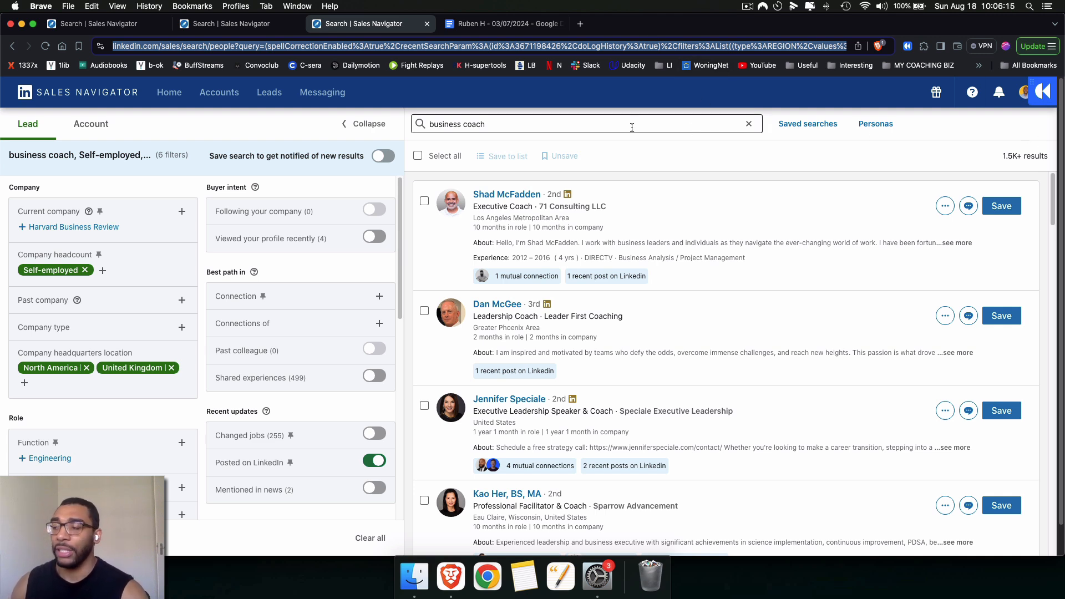
pyautogui.click(621, 185)
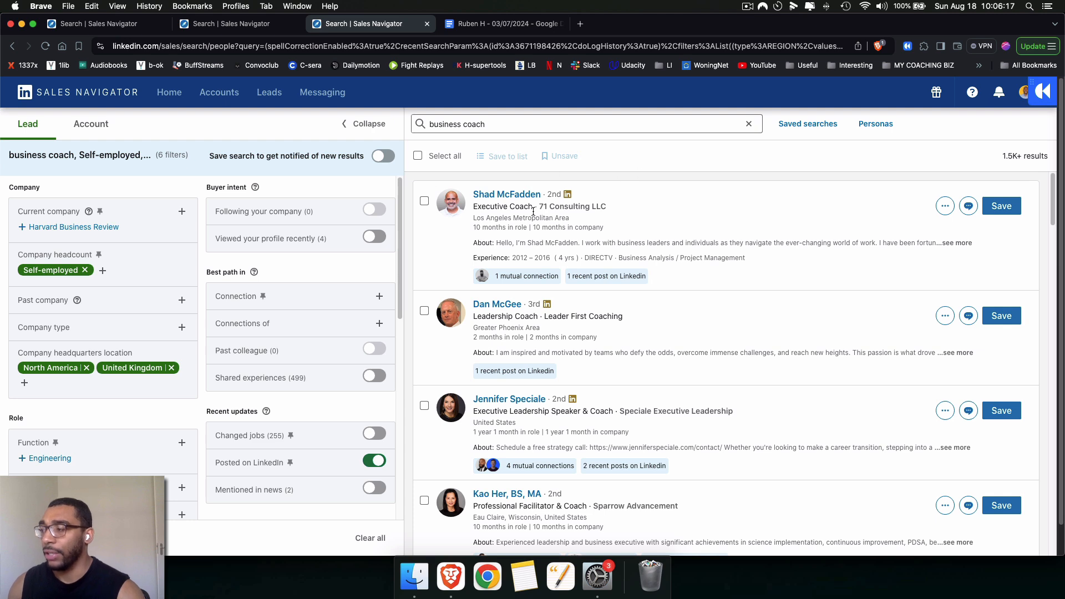
# Open a new InMail message to the first lead in the results, and close it without writing anything
pyautogui.click(973, 210)
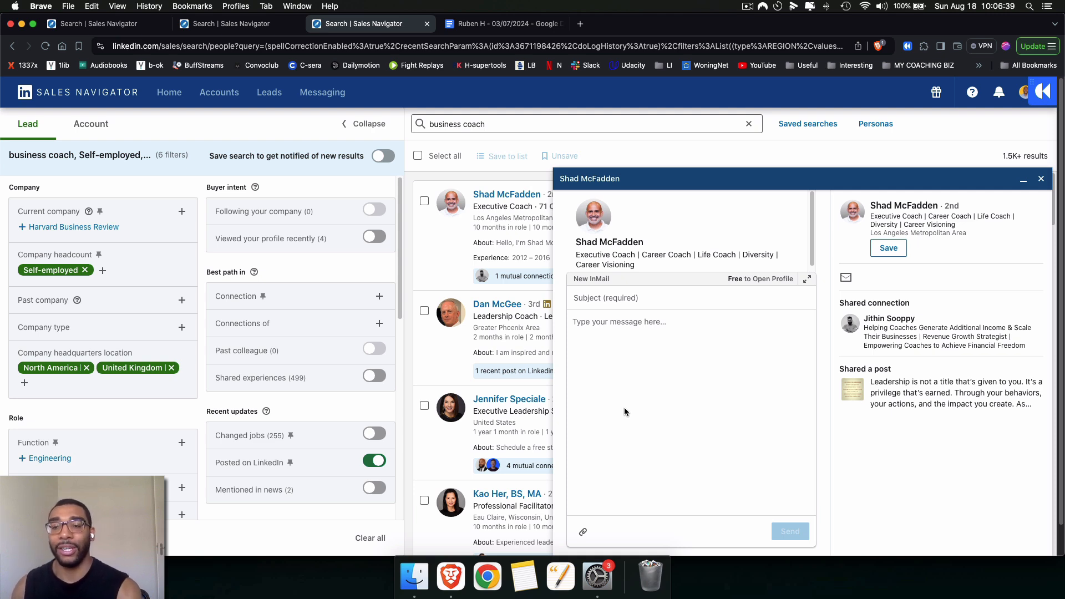
pyautogui.click(1039, 178)
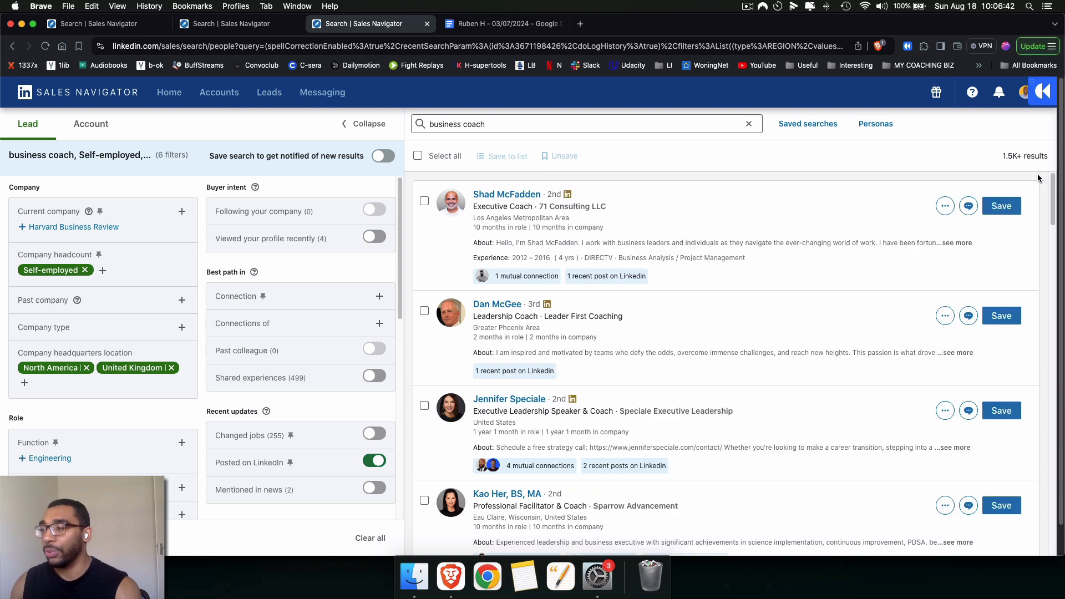
# Open the first lead's details from the business coach results and view that lead's full LinkedIn profile
pyautogui.click(508, 195)
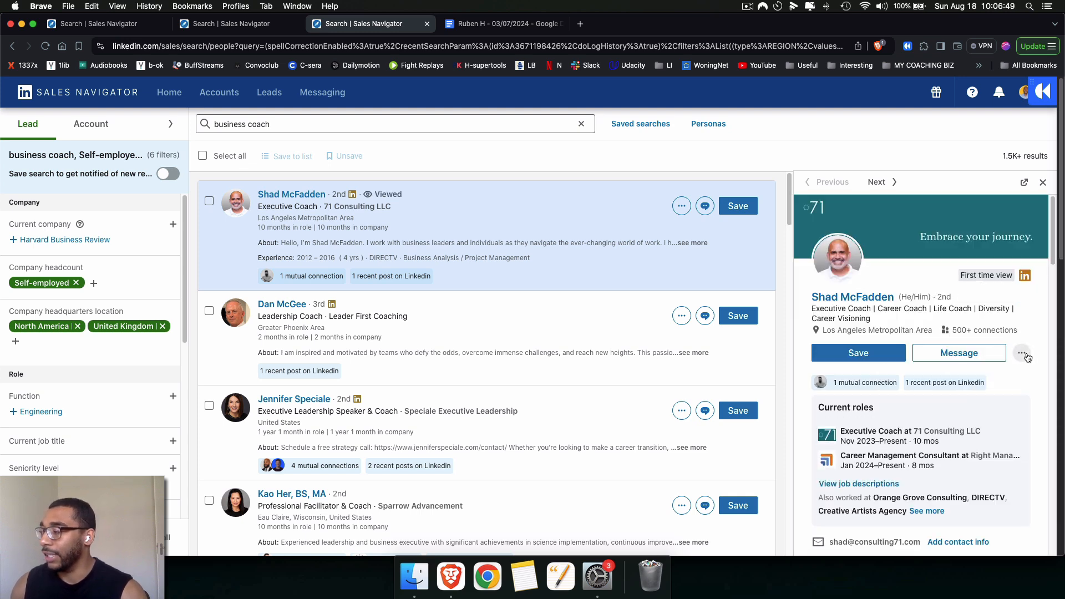
pyautogui.click(1024, 355)
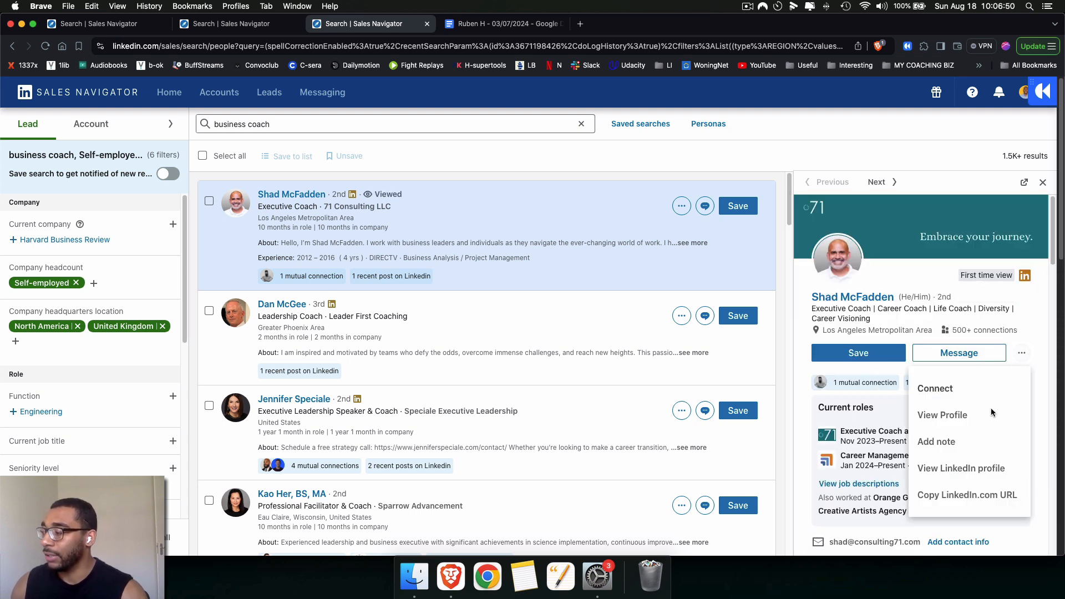
pyautogui.click(954, 472)
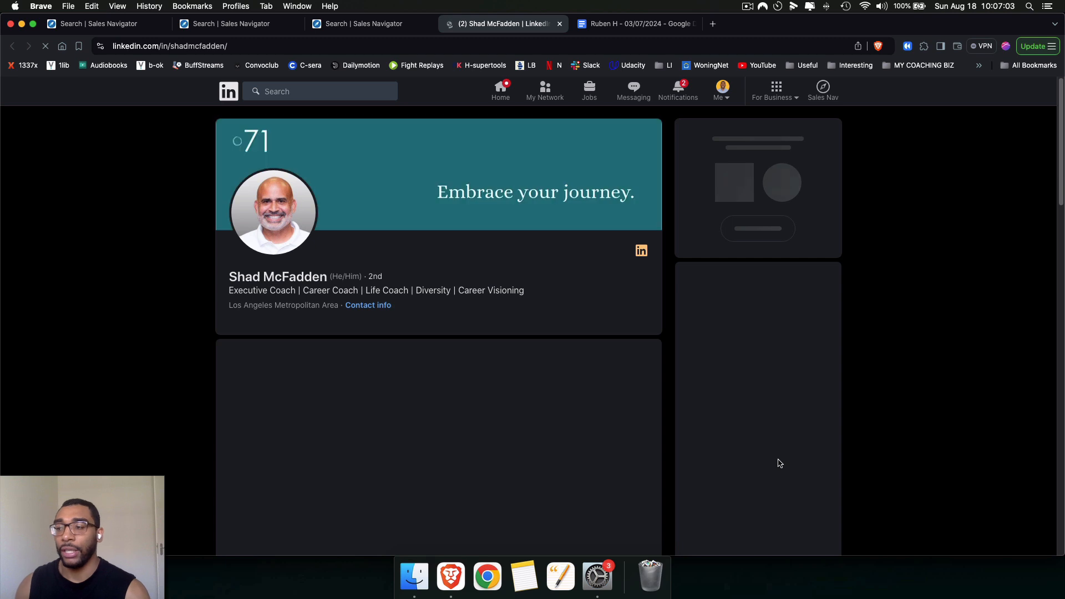
# Examine the lead's LinkedIn profile from the headline through the highlights, recent activity, experience, education and certifications
pyautogui.tripleClick(256, 275)
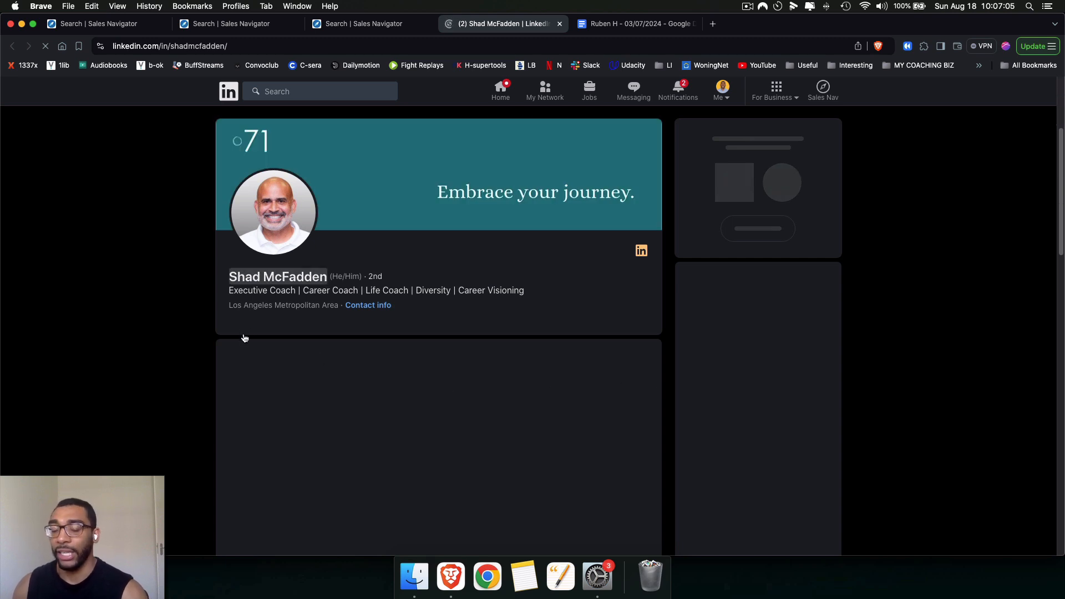
pyautogui.scroll(-3, 143, 323)
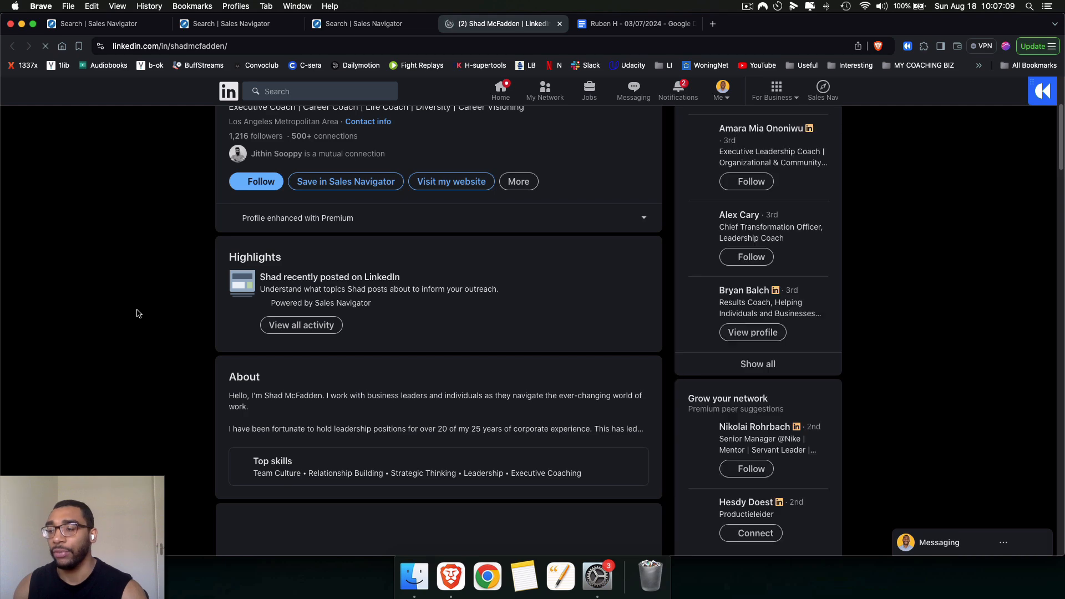
pyautogui.scroll(-6, 139, 314)
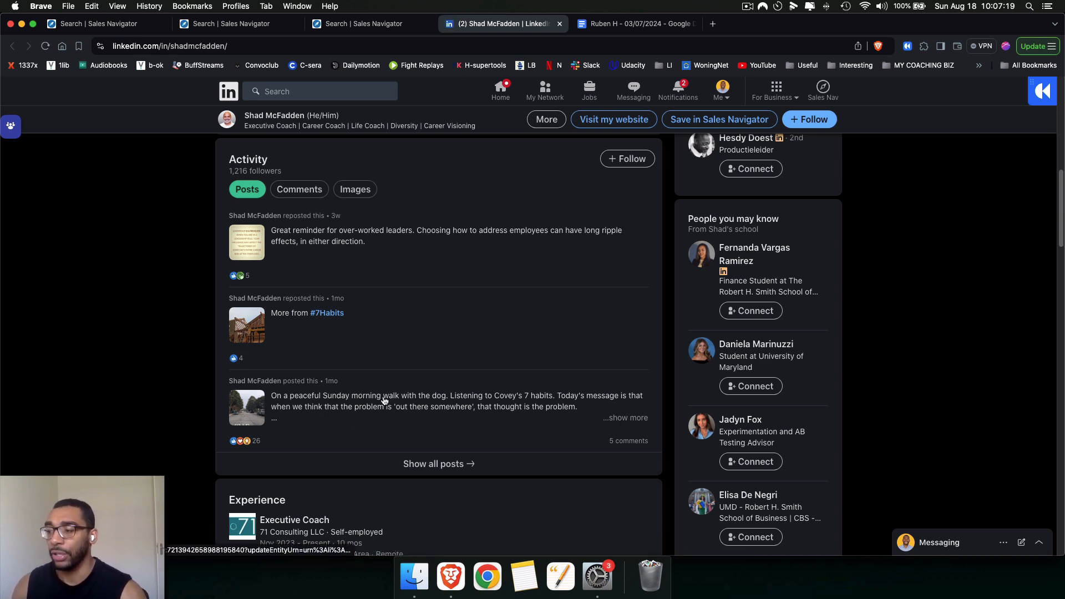
pyautogui.scroll(-4, 148, 340)
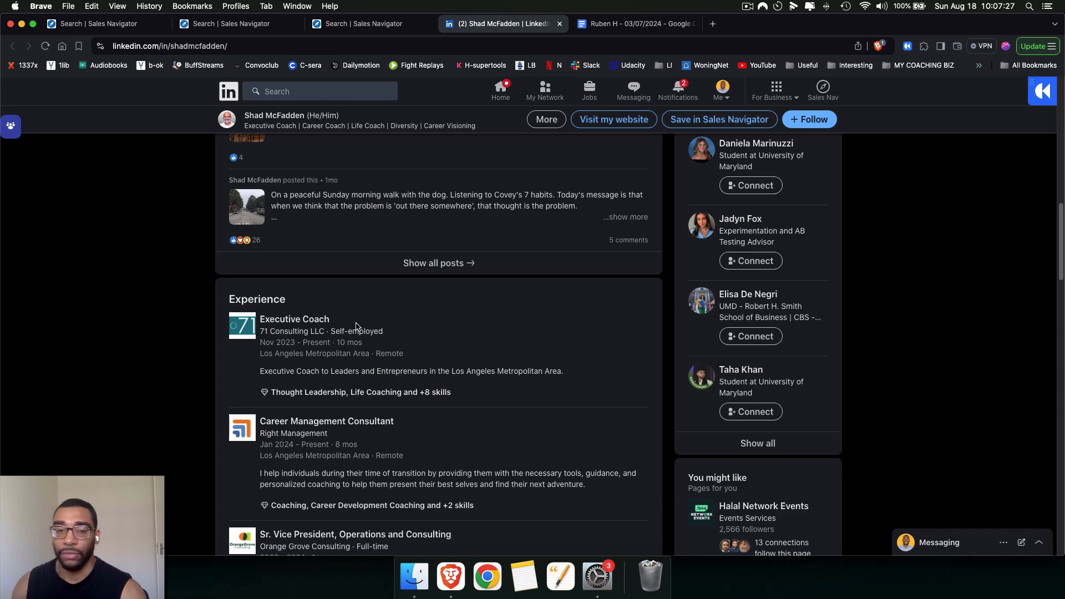
pyautogui.scroll(-10, 383, 346)
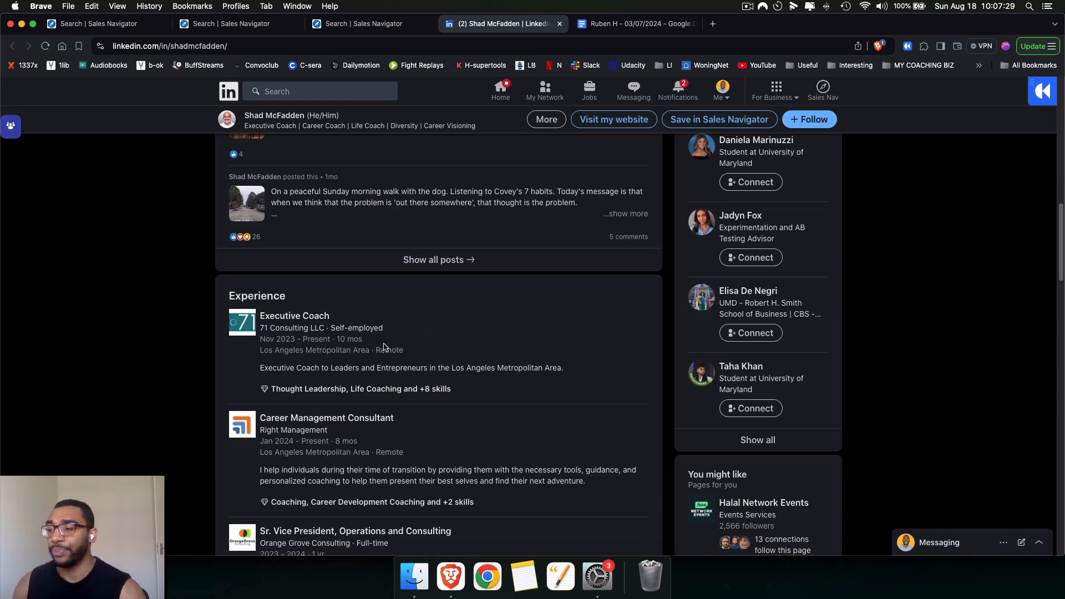
pyautogui.scroll(-5, 387, 346)
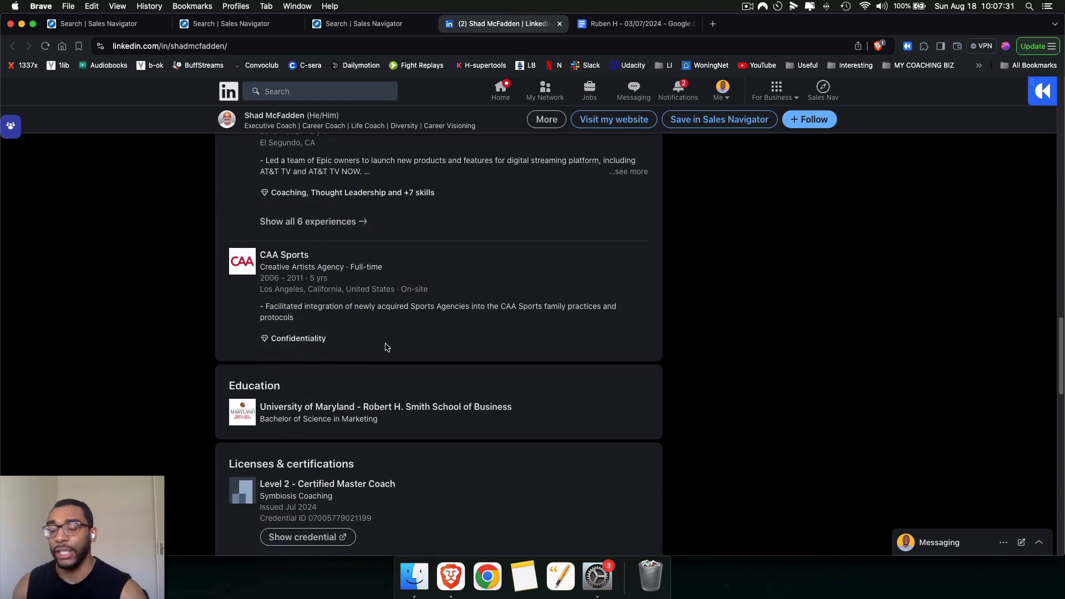
pyautogui.scroll(20, 386, 350)
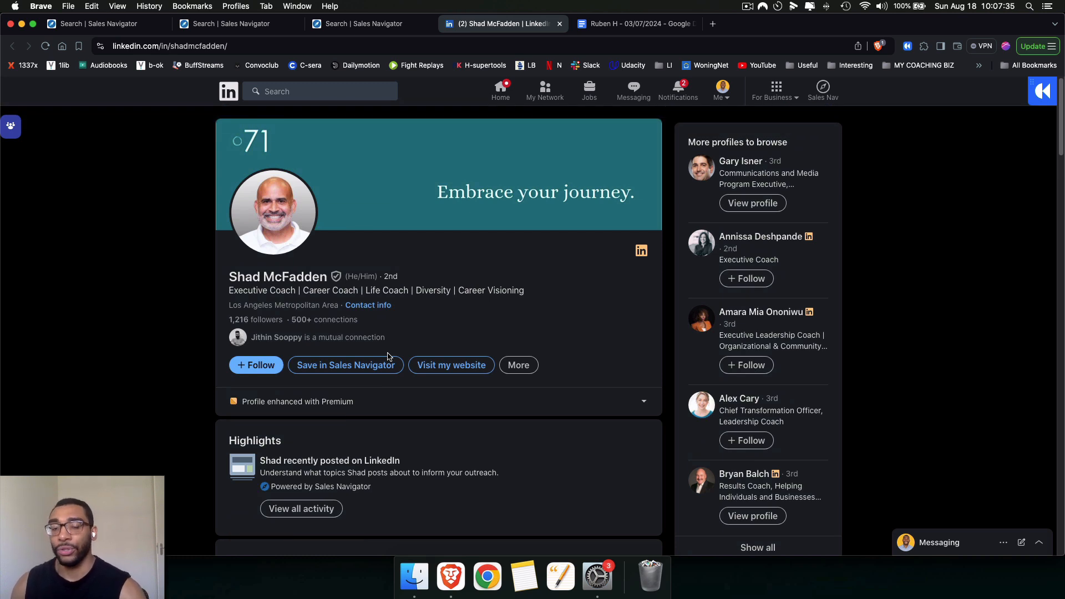
# Return to the business coach lead search and review its applied company, role, geography, industry and recent-update filters
pyautogui.click(359, 24)
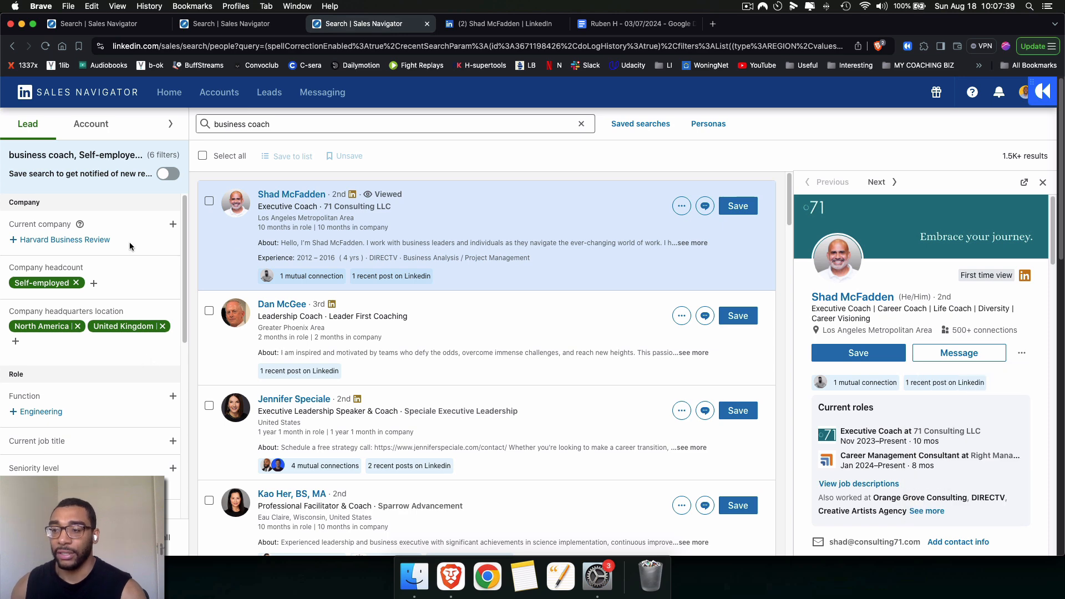
pyautogui.scroll(-10, 136, 257)
pyautogui.scroll(10, 128, 453)
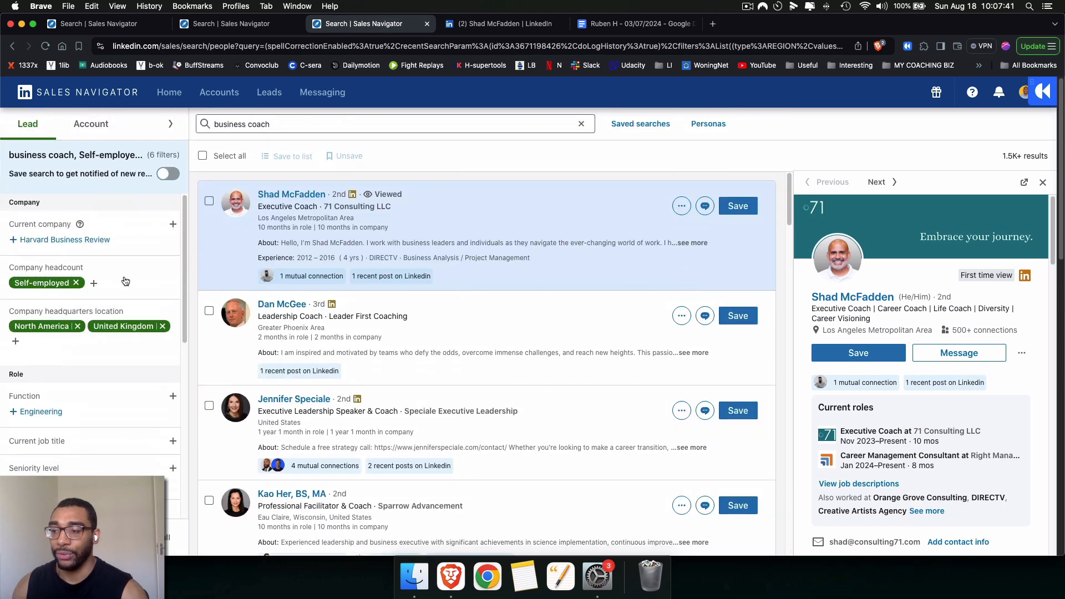
pyautogui.scroll(-18, 126, 282)
pyautogui.scroll(10, 327, 306)
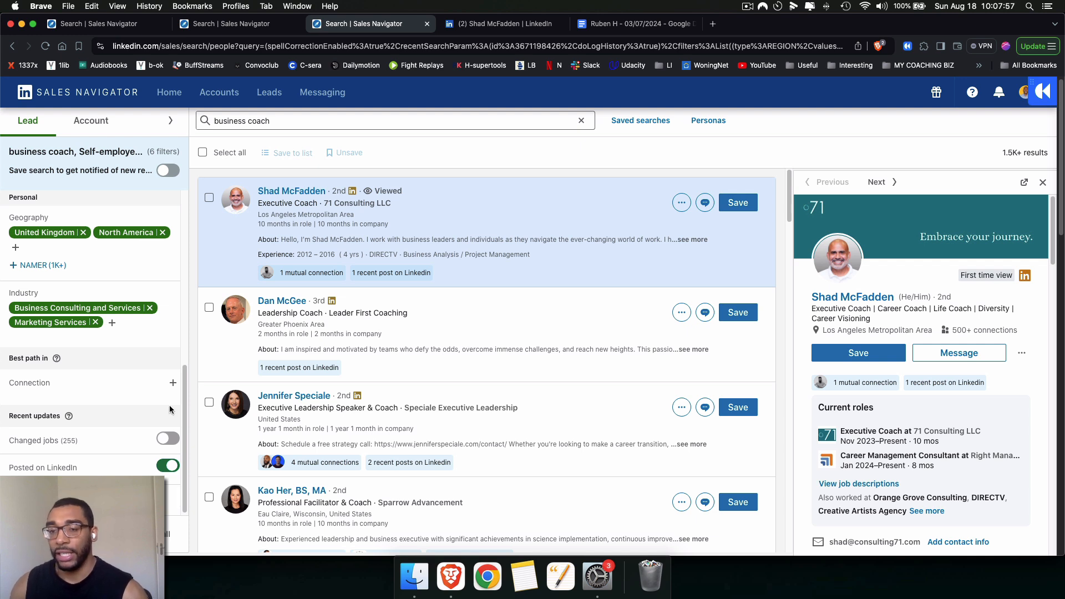
pyautogui.moveTo(187, 408); pyautogui.dragTo(184, 225)
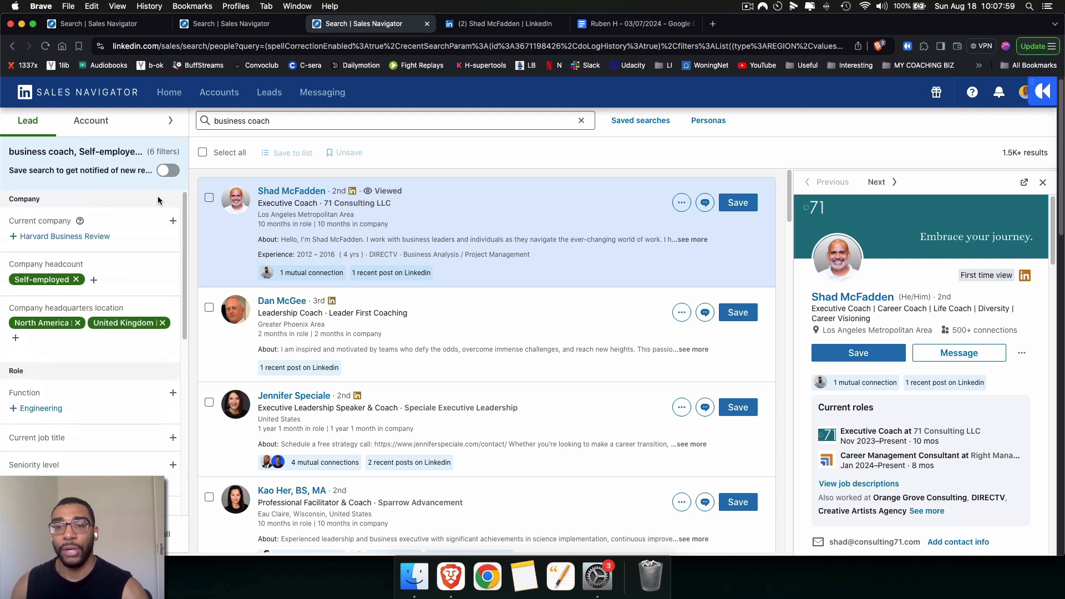